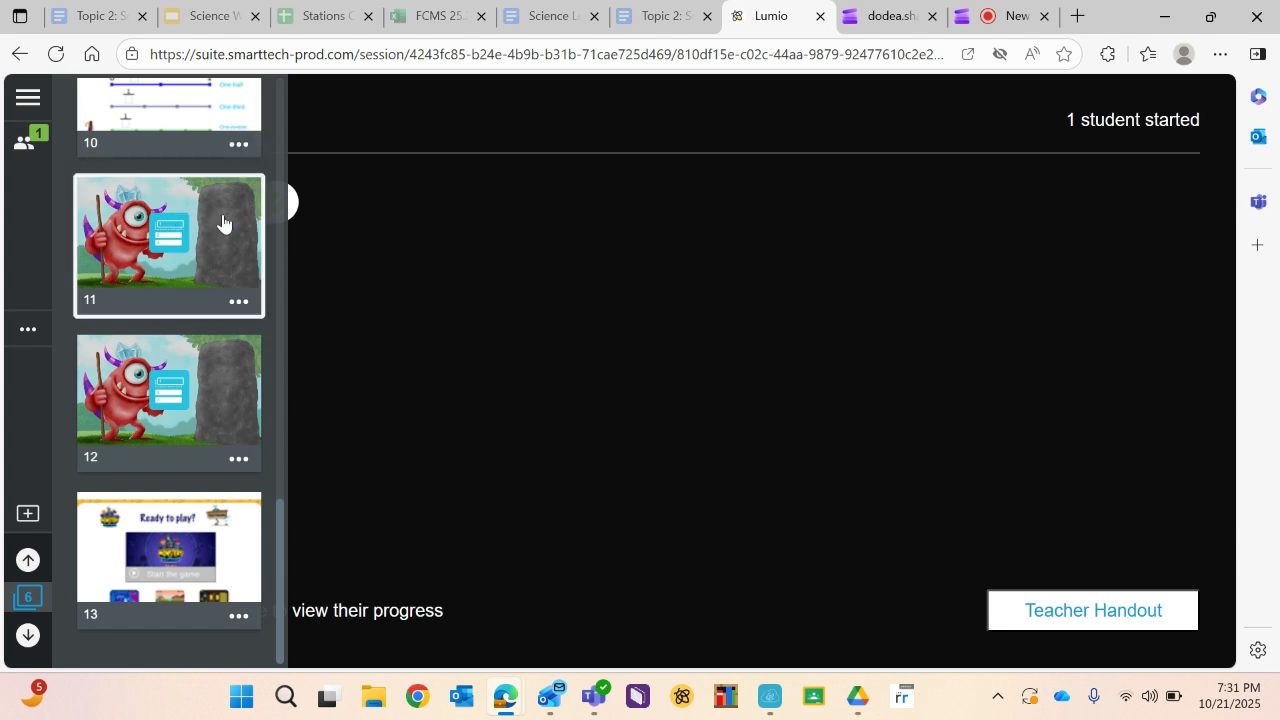
Go to the Rank Order activity on page 11 and open it in model mode
{"action": "left_click", "coordinate": [211, 251]}
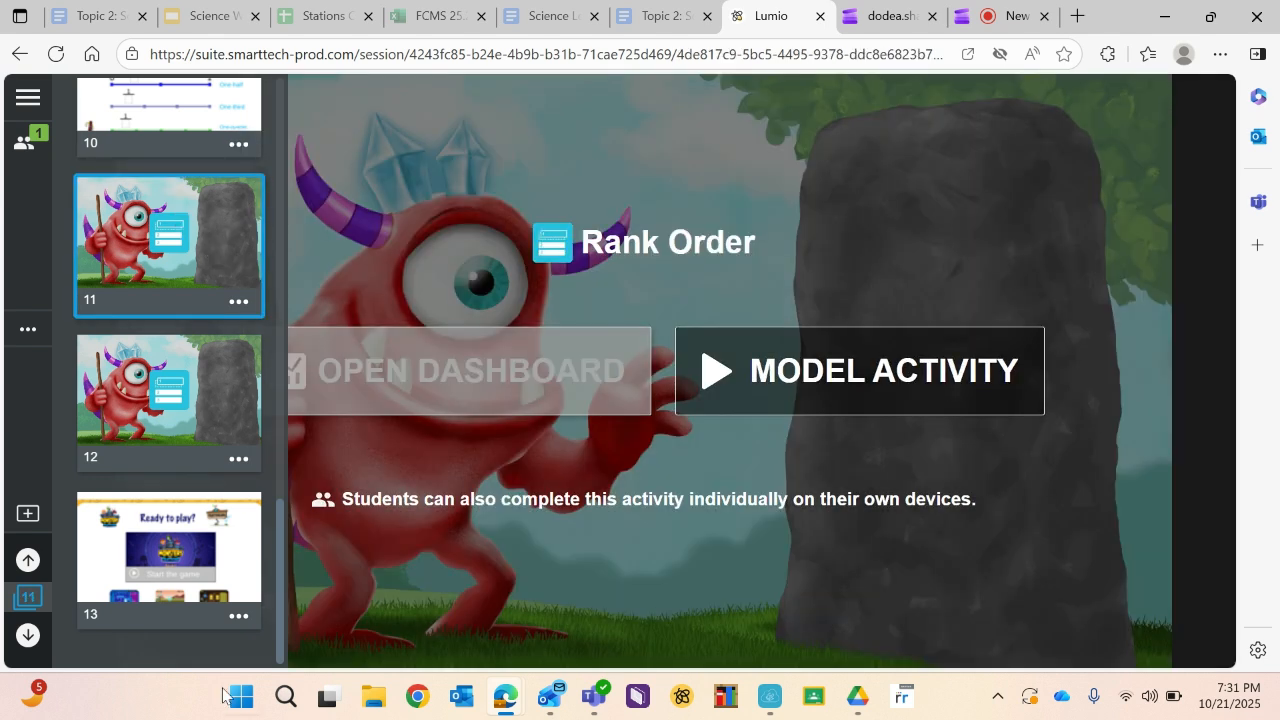
{"action": "left_click", "coordinate": [34, 602]}
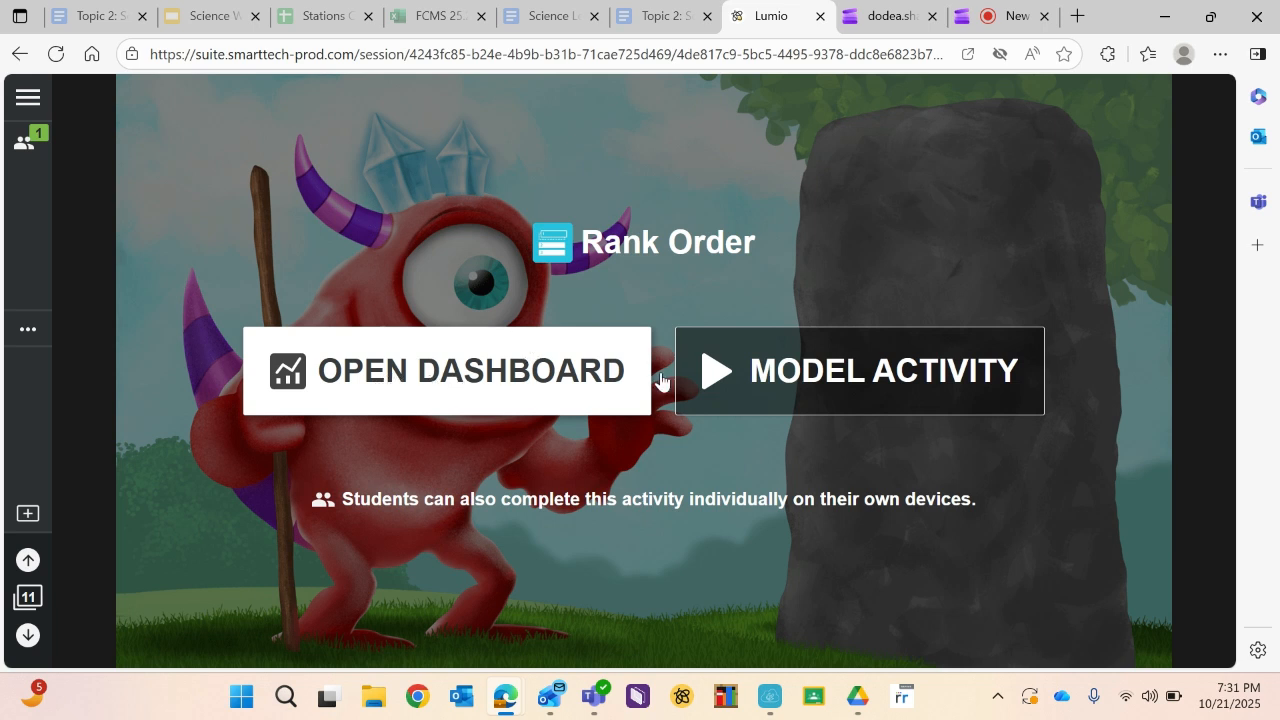
{"action": "left_click", "coordinate": [876, 386]}
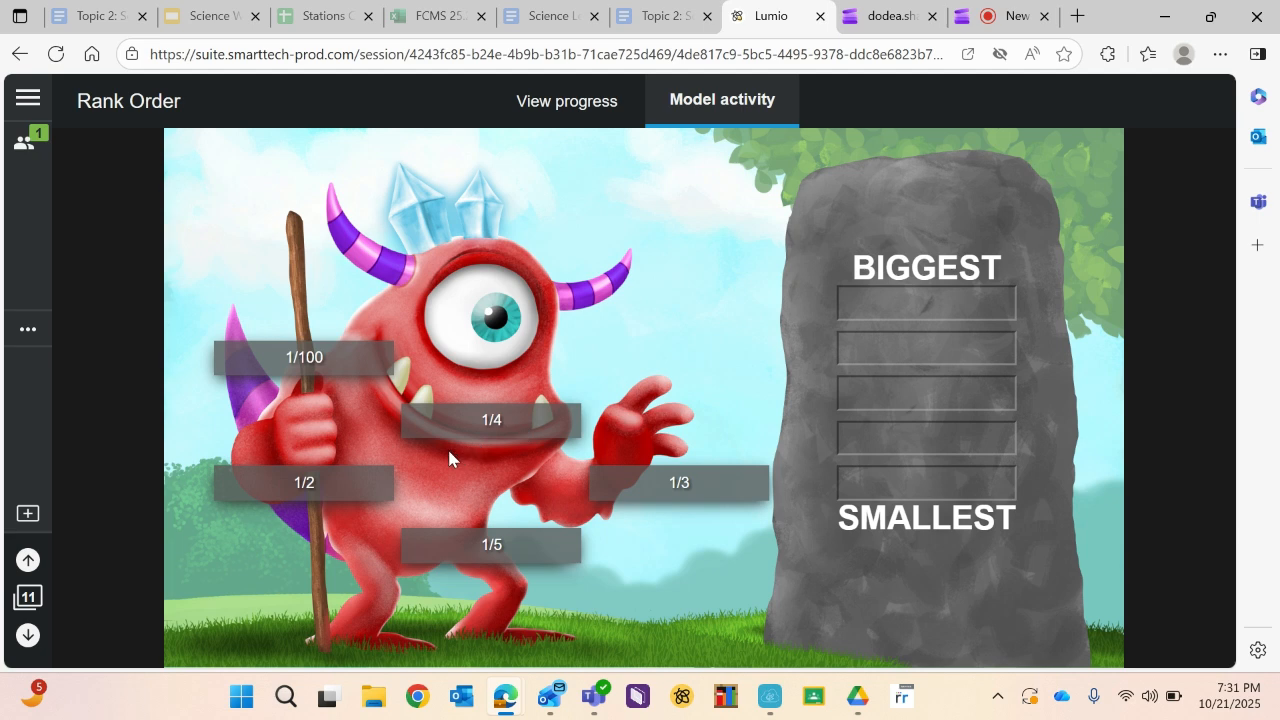
Rank the fractions from biggest to smallest as 1/2, 1/3, 1/4, 1/5, 1/100, check the order and reset the activity
{"action": "left_click_drag", "start_coordinate": [345, 495], "coordinate": [940, 303]}
{"action": "left_click_drag", "start_coordinate": [299, 339], "coordinate": [918, 488]}
{"action": "left_click_drag", "start_coordinate": [680, 487], "coordinate": [937, 355]}
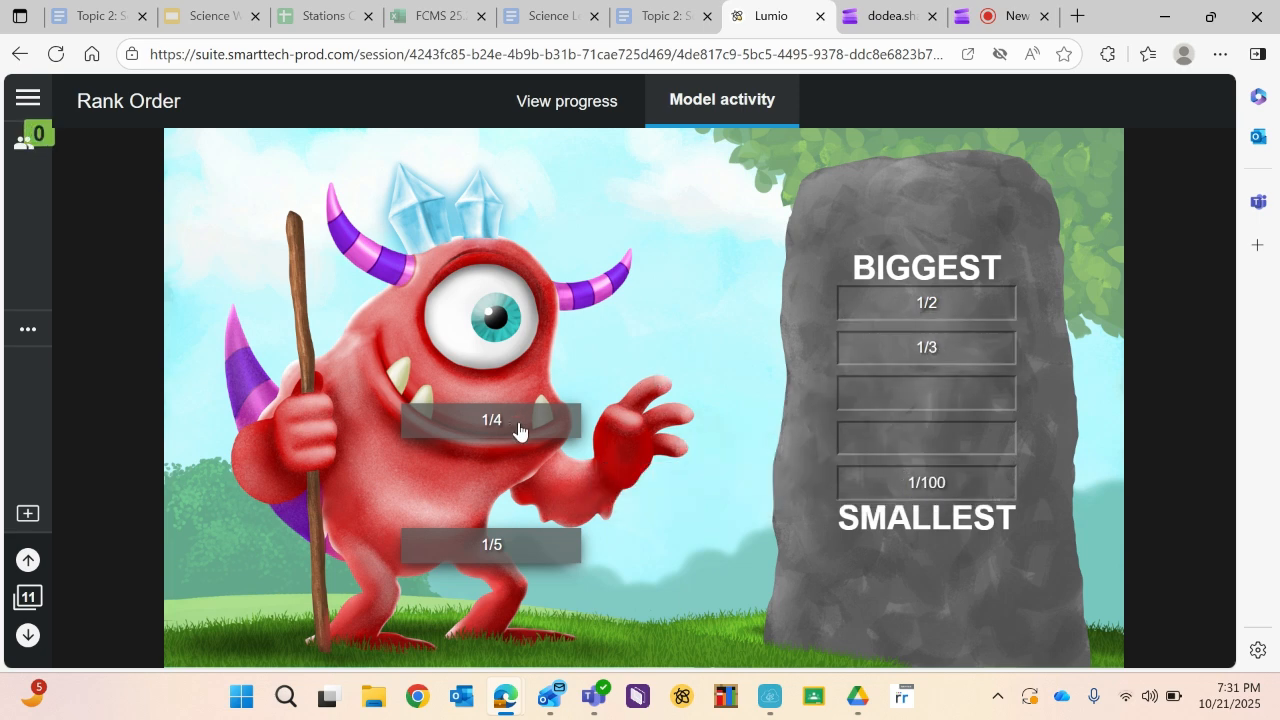
{"action": "left_click_drag", "start_coordinate": [517, 429], "coordinate": [900, 405]}
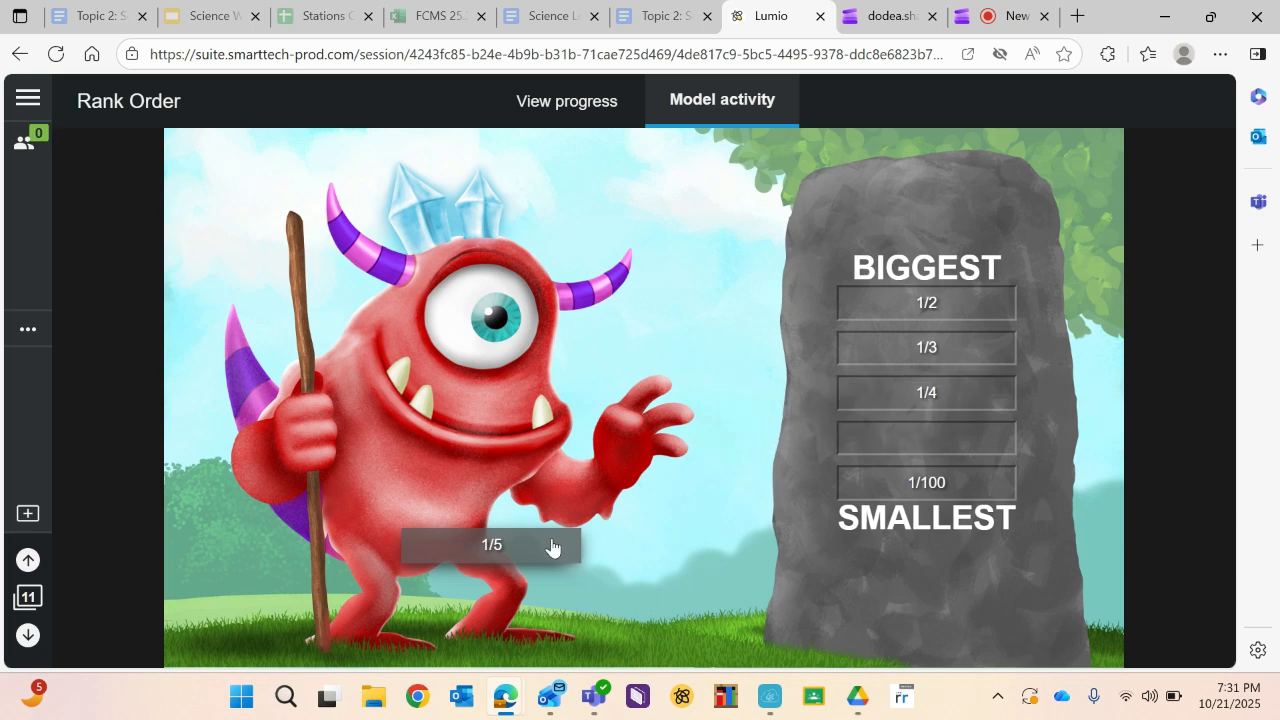
{"action": "left_click_drag", "start_coordinate": [551, 543], "coordinate": [986, 429]}
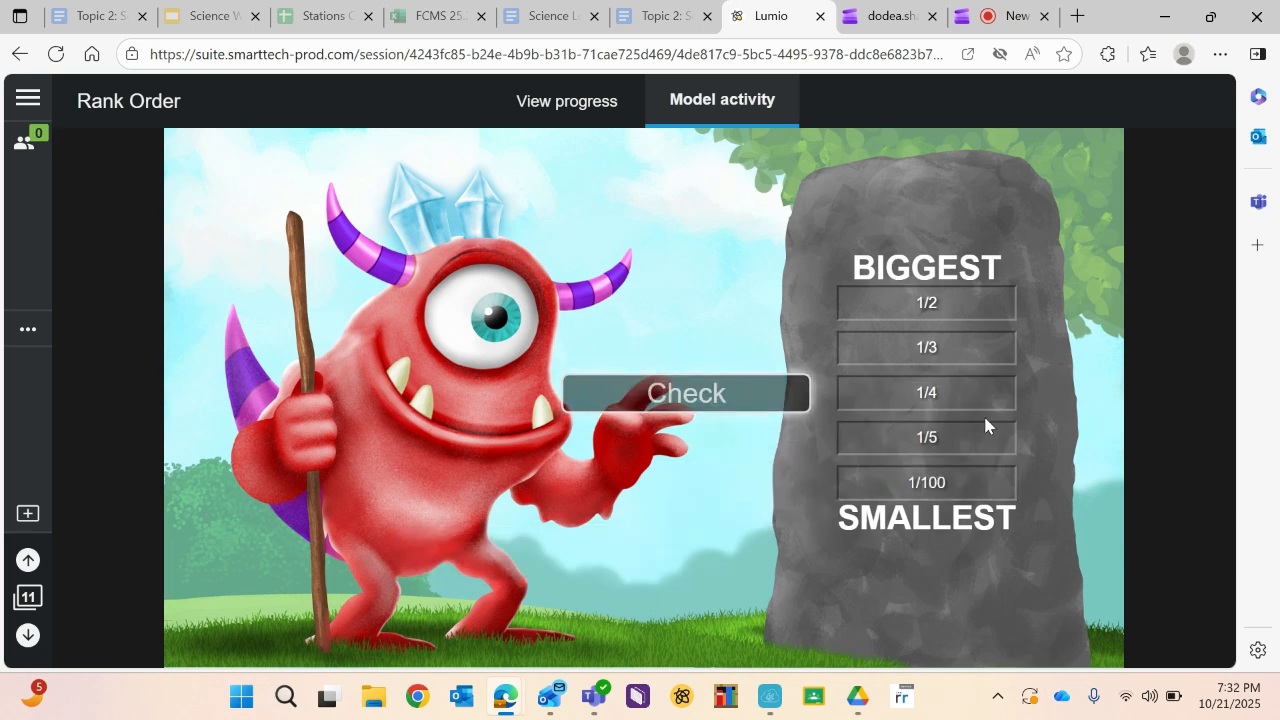
{"action": "left_click", "coordinate": [689, 398]}
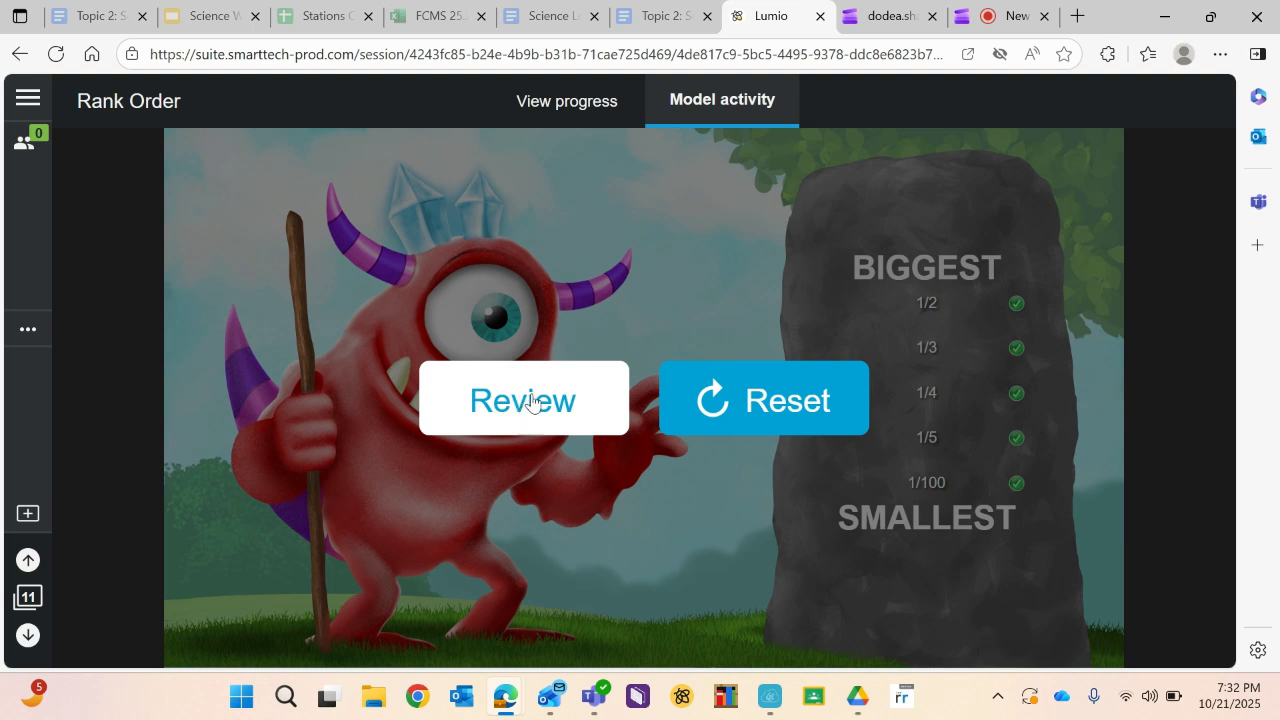
{"action": "left_click", "coordinate": [788, 400]}
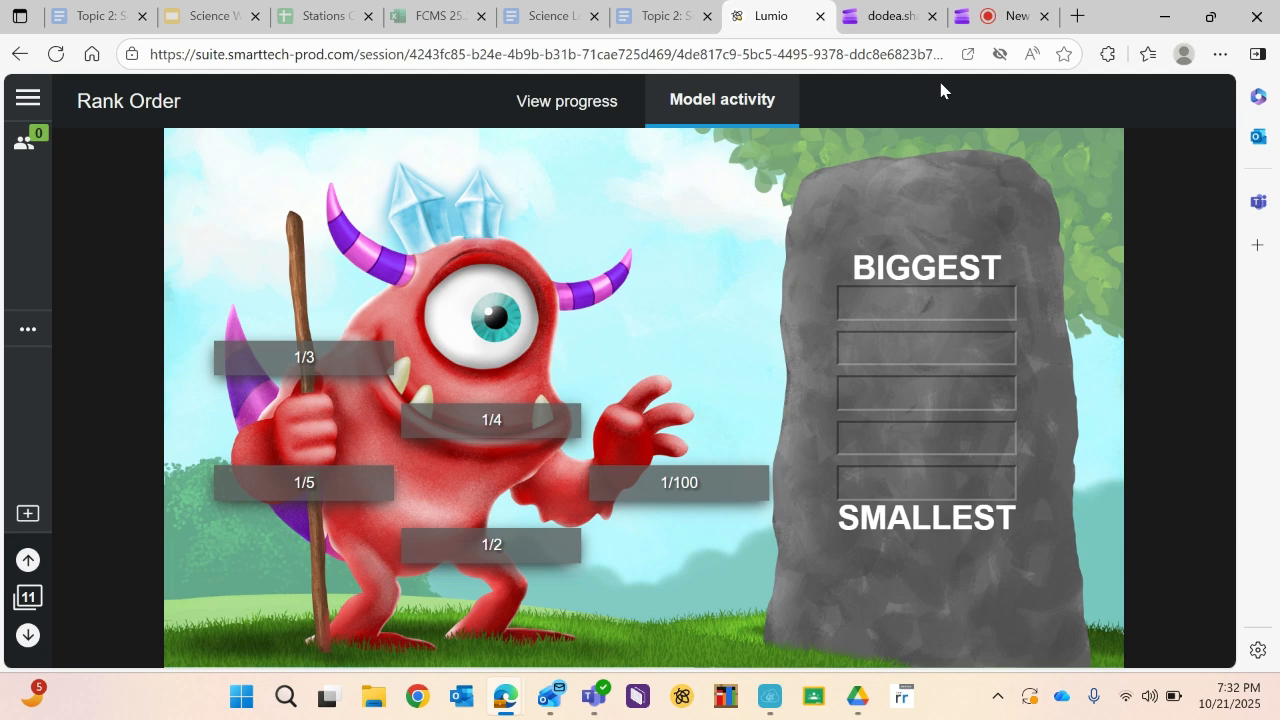
{"action": "left_click", "coordinate": [993, 18]}
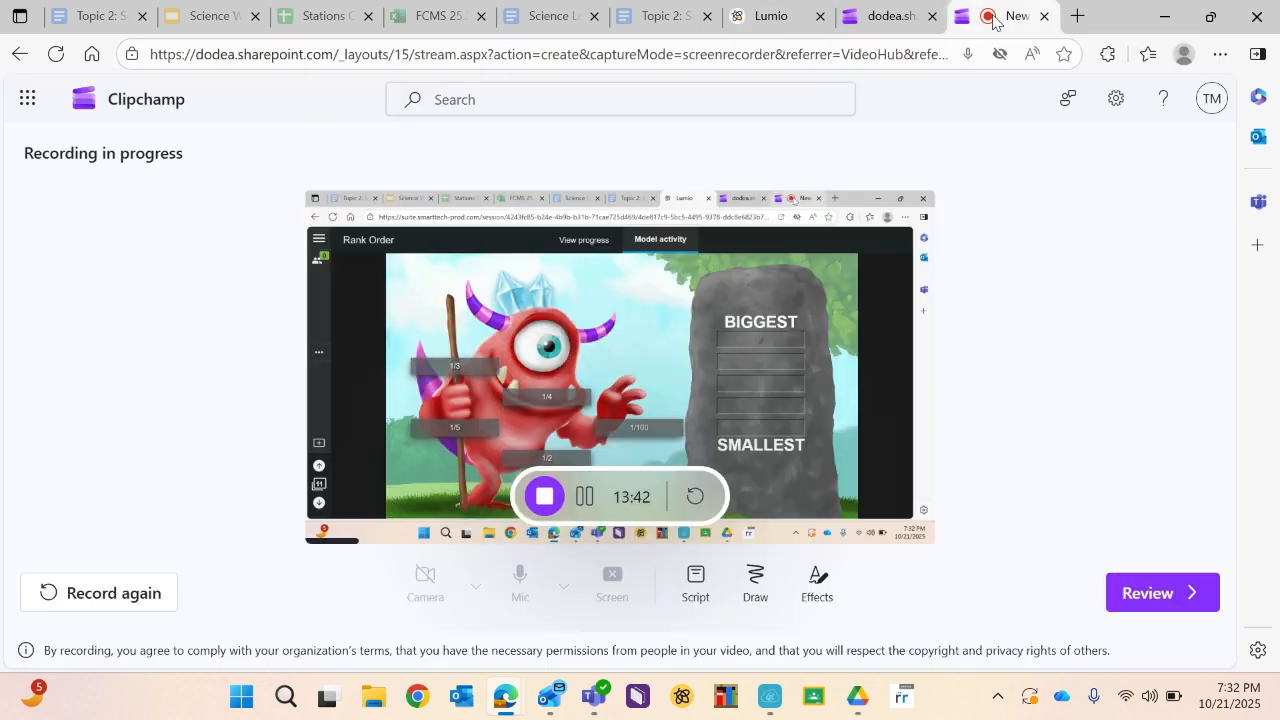
{"action": "left_click", "coordinate": [584, 505]}
{"action": "left_click", "coordinate": [584, 505]}
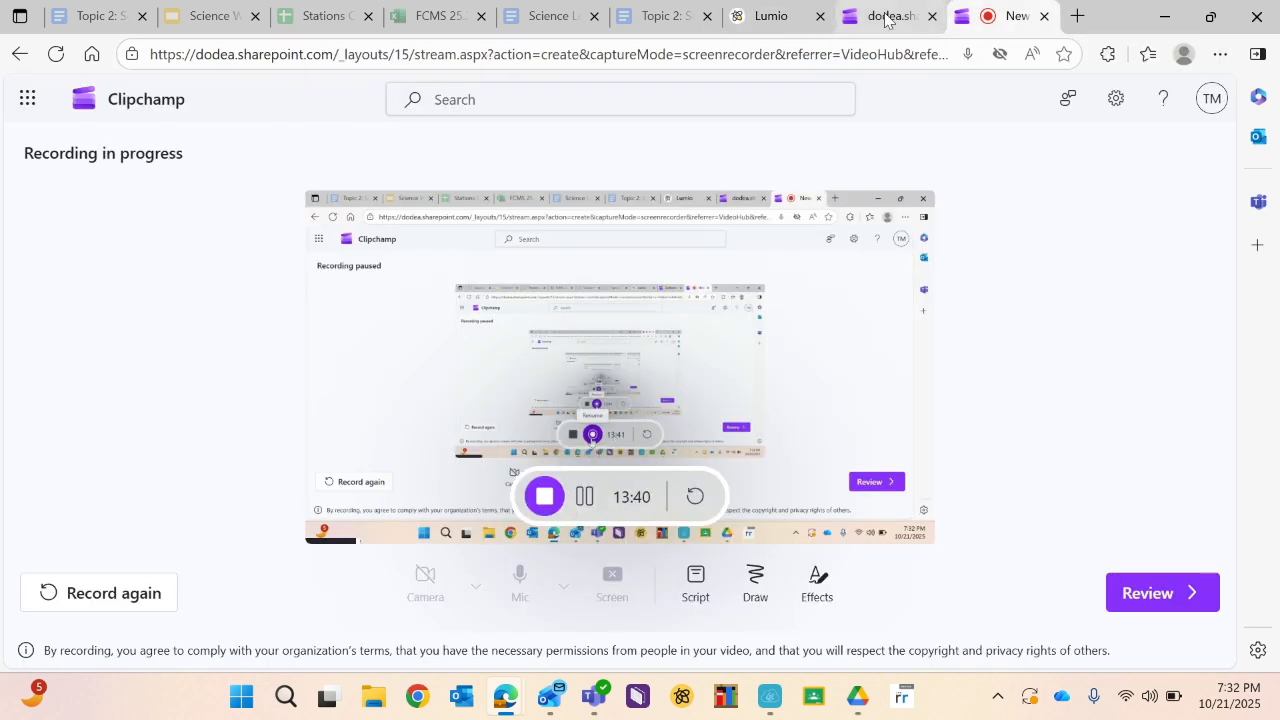
{"action": "left_click", "coordinate": [887, 17]}
{"action": "left_click", "coordinate": [797, 17]}
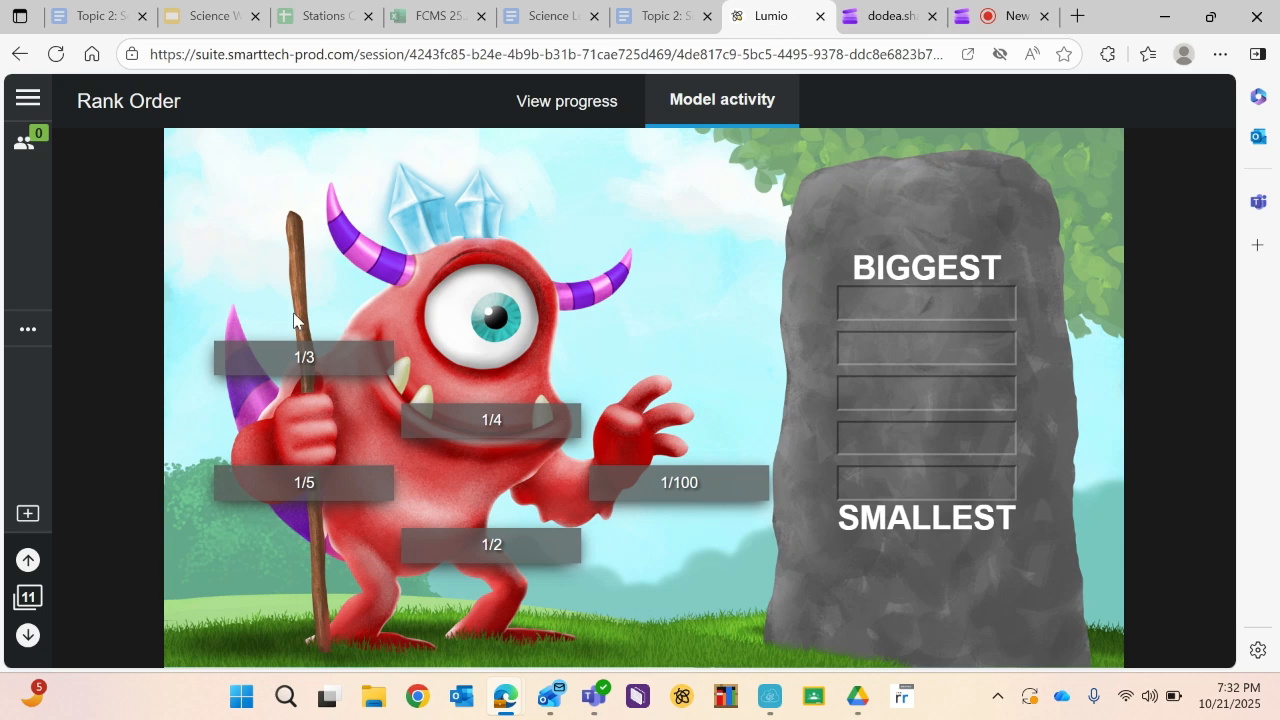
Advance to the "Ready to play?" page 13 and open its Start the game link to view the Monsters vs Fractions page
{"action": "left_click", "coordinate": [29, 638]}
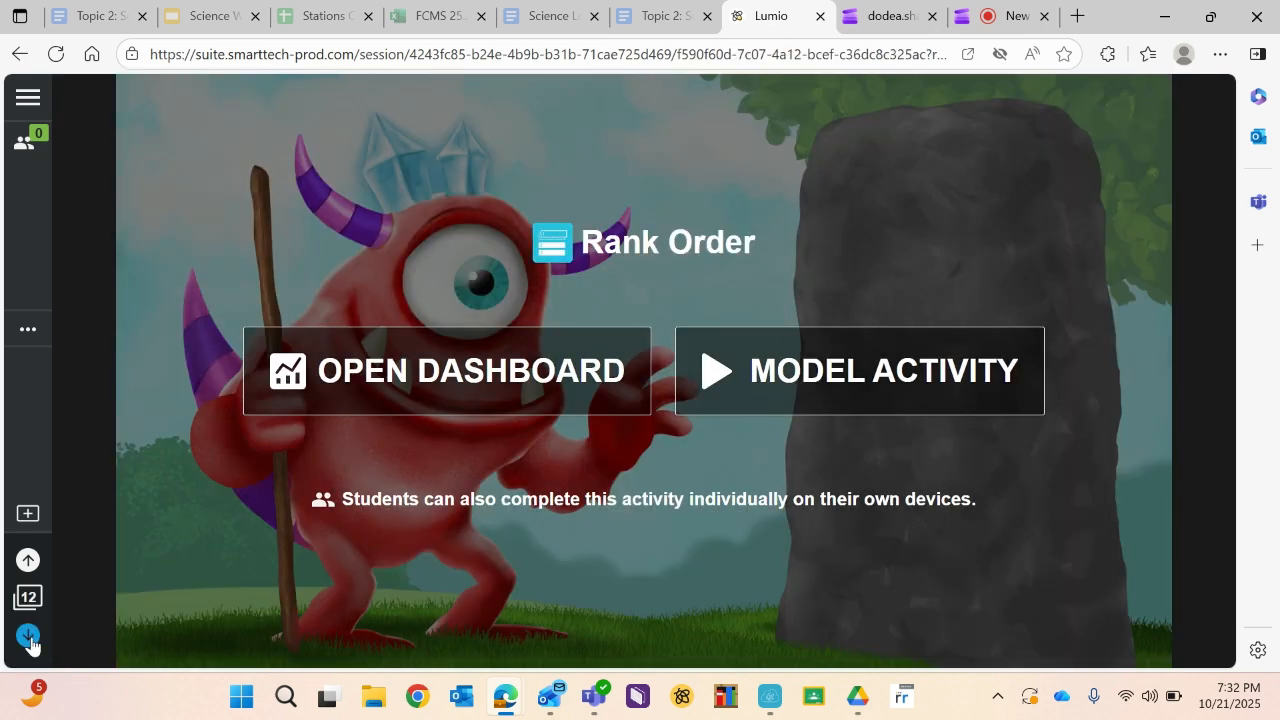
{"action": "left_click", "coordinate": [29, 637]}
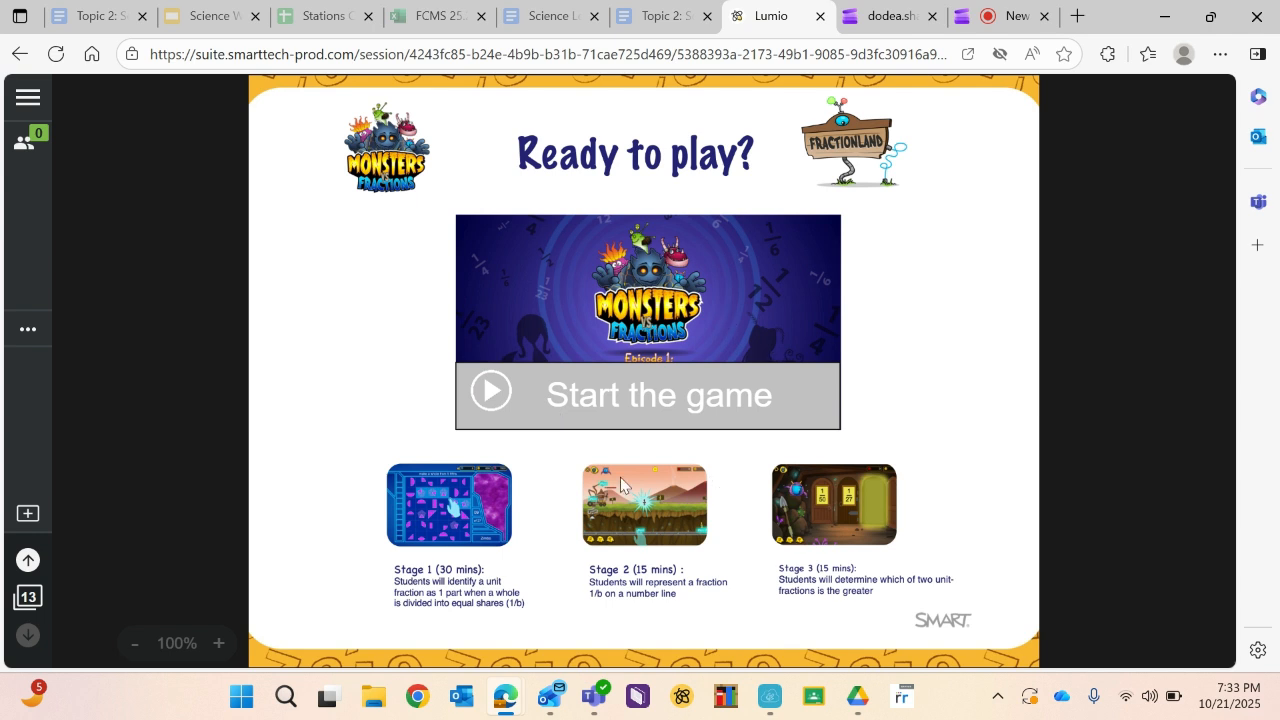
{"action": "left_click", "coordinate": [489, 399]}
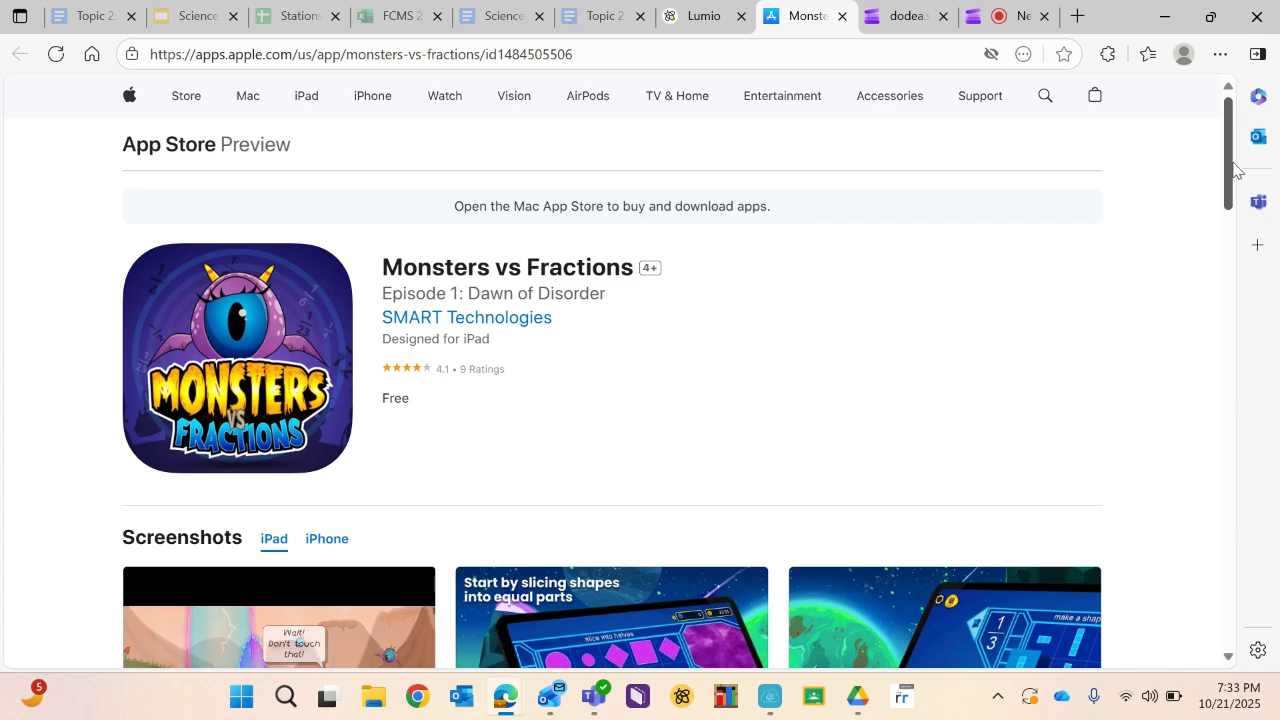
{"action": "mouse_move", "coordinate": [1230, 183]}
{"action": "left_mouse_down"}
{"action": "mouse_move", "coordinate": [1246, 331]}
{"action": "mouse_move", "coordinate": [1244, 166]}
{"action": "left_mouse_up"}
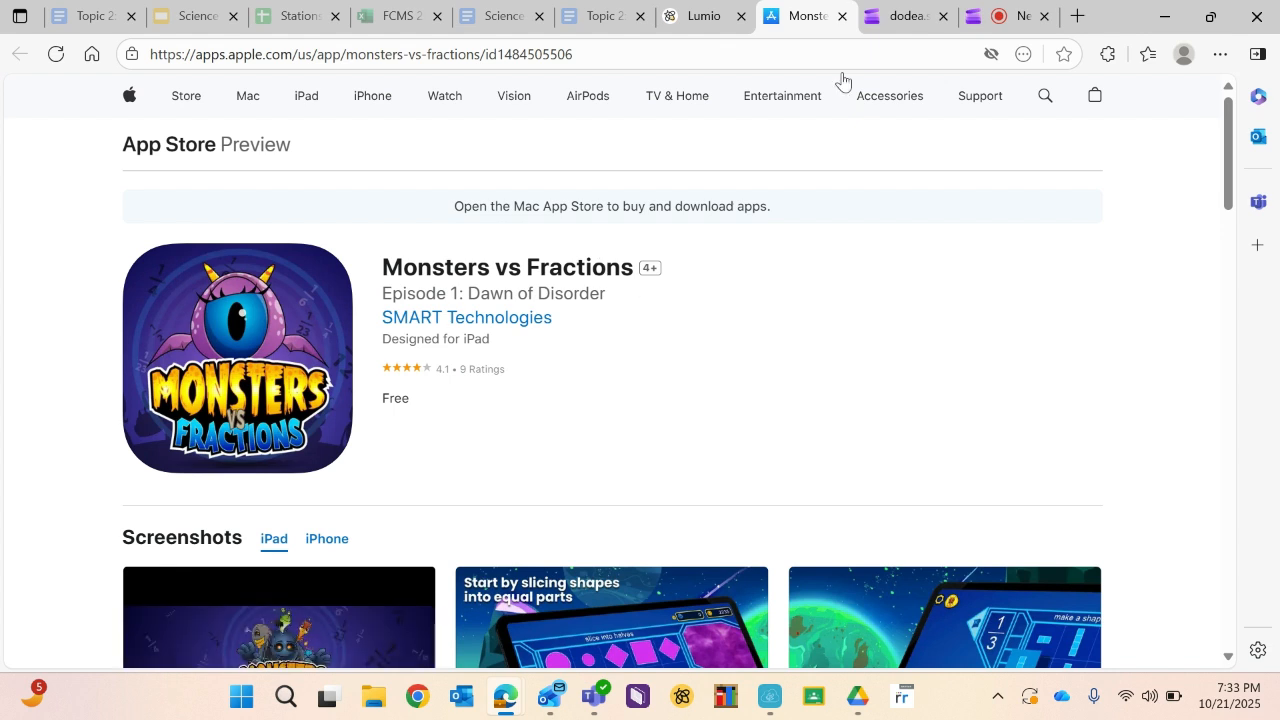
Revisit lesson pages 12 and 13, and close the Monsters vs Fractions App Store page
{"action": "mouse_move", "coordinate": [708, 22]}
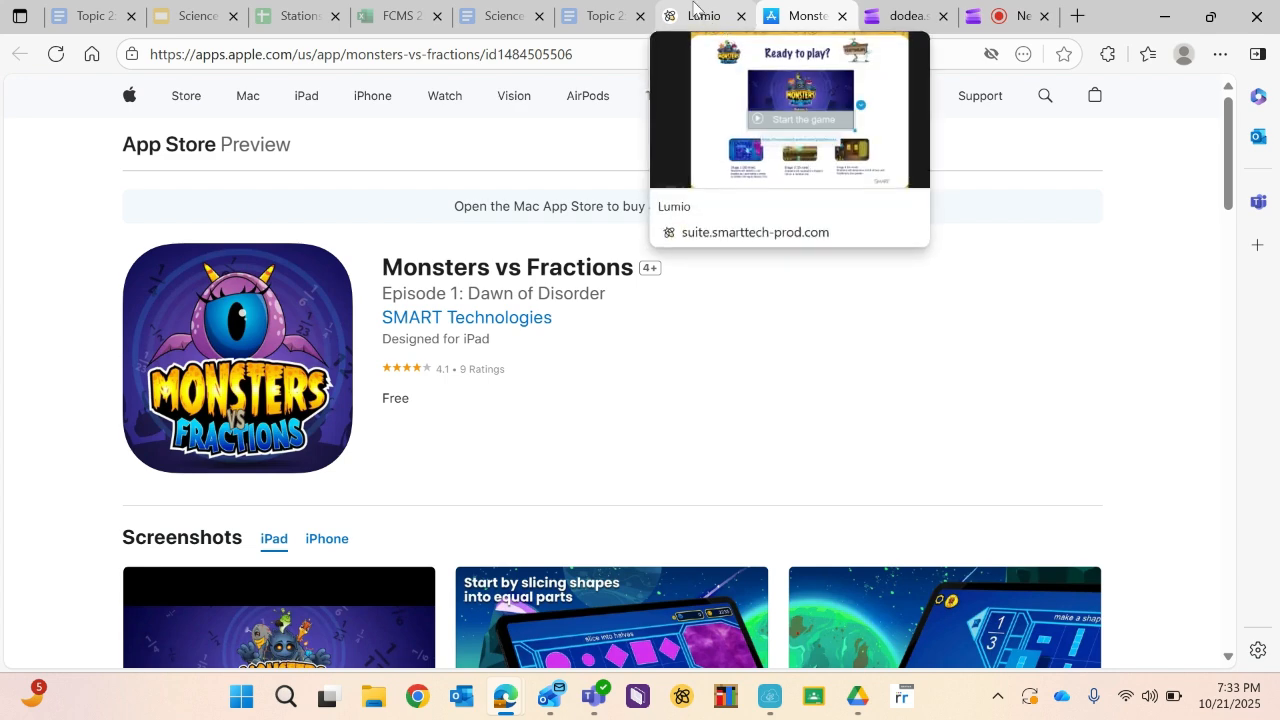
{"action": "left_click", "coordinate": [695, 12]}
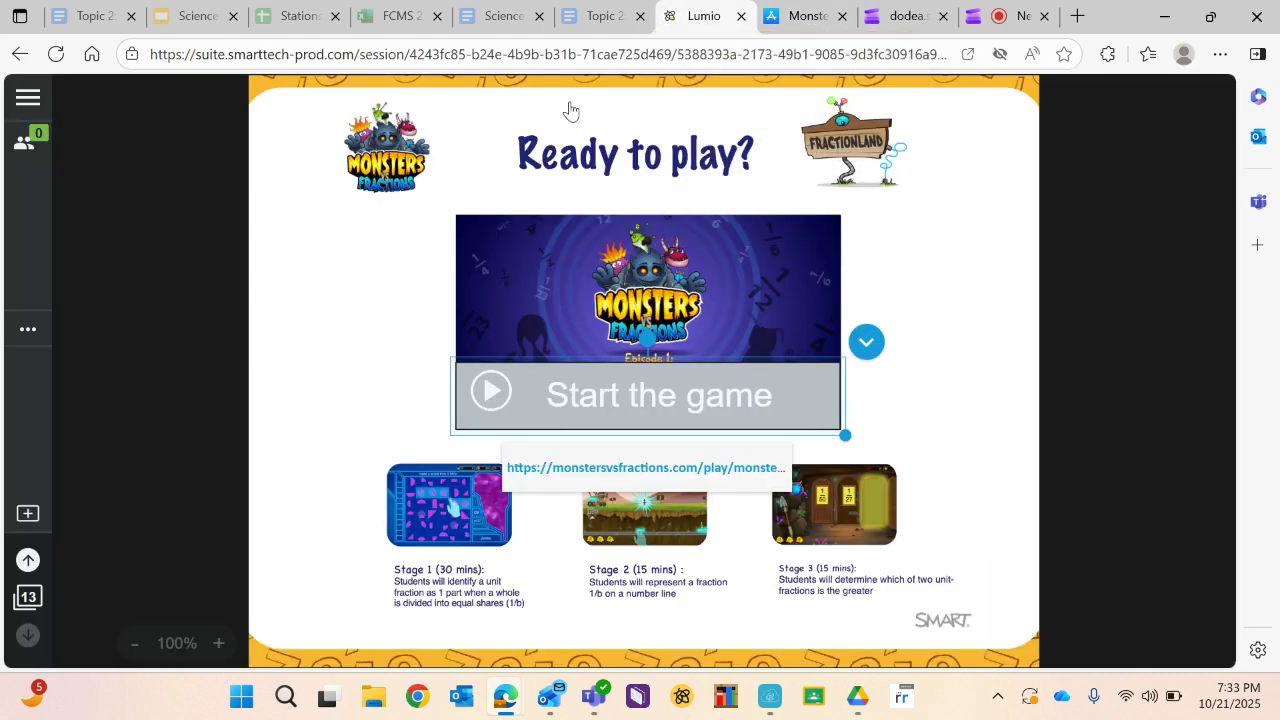
{"action": "left_click", "coordinate": [30, 563]}
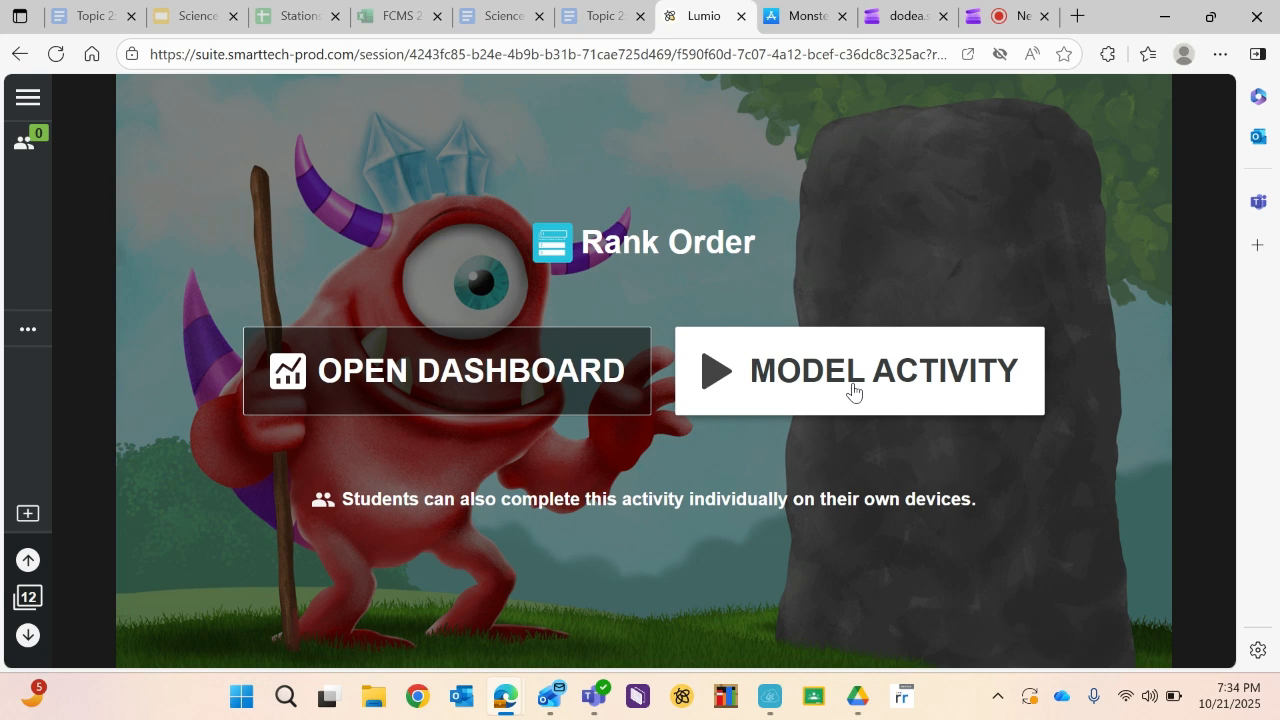
{"action": "left_click", "coordinate": [26, 638]}
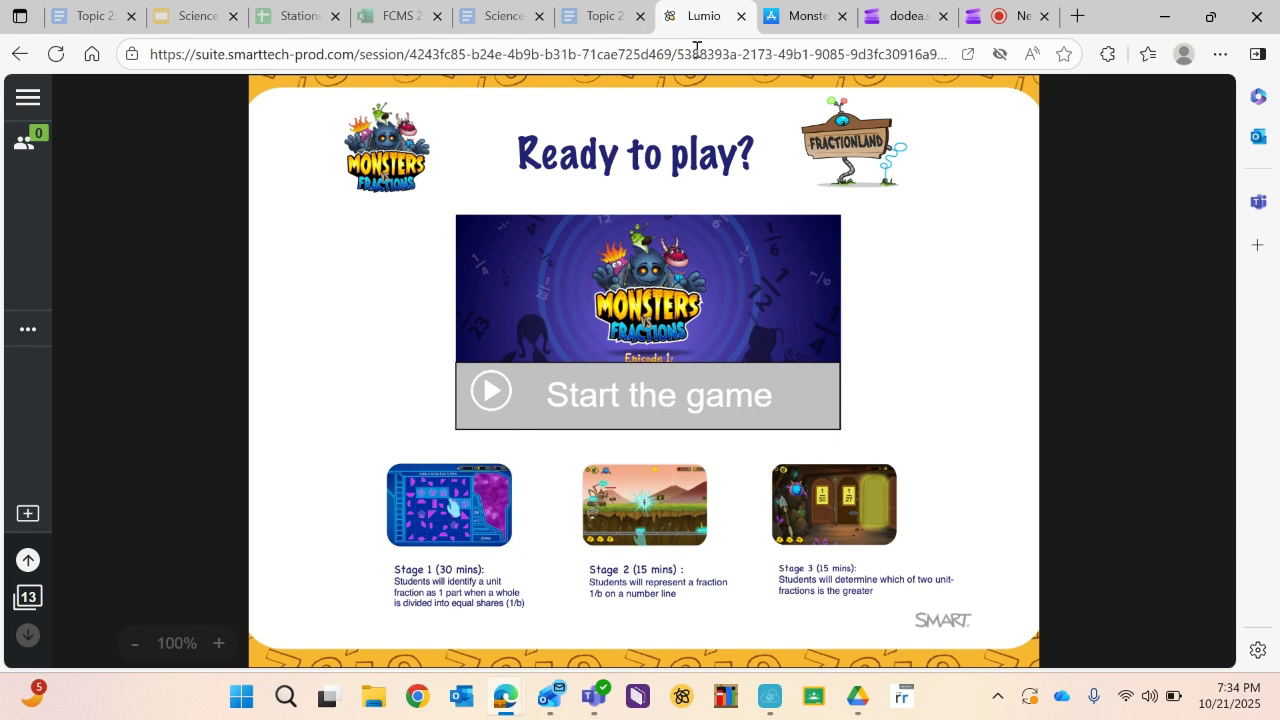
{"action": "left_click", "coordinate": [805, 16]}
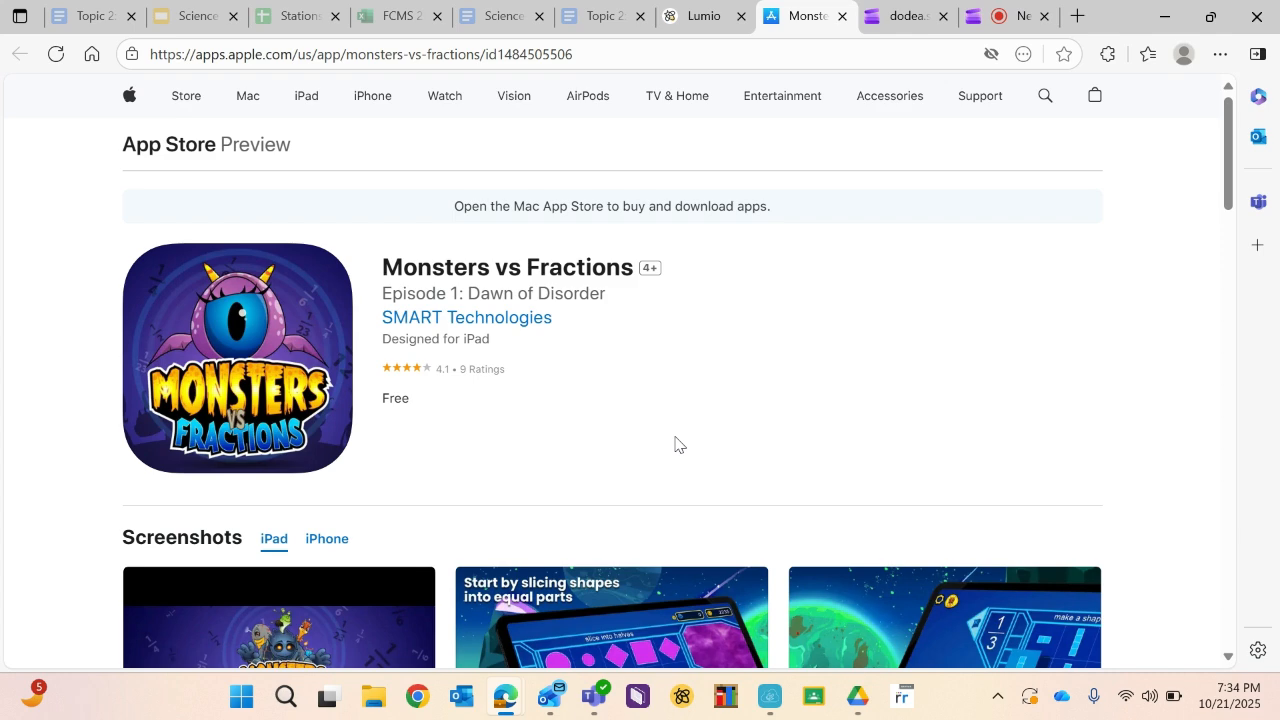
{"action": "left_click", "coordinate": [841, 17]}
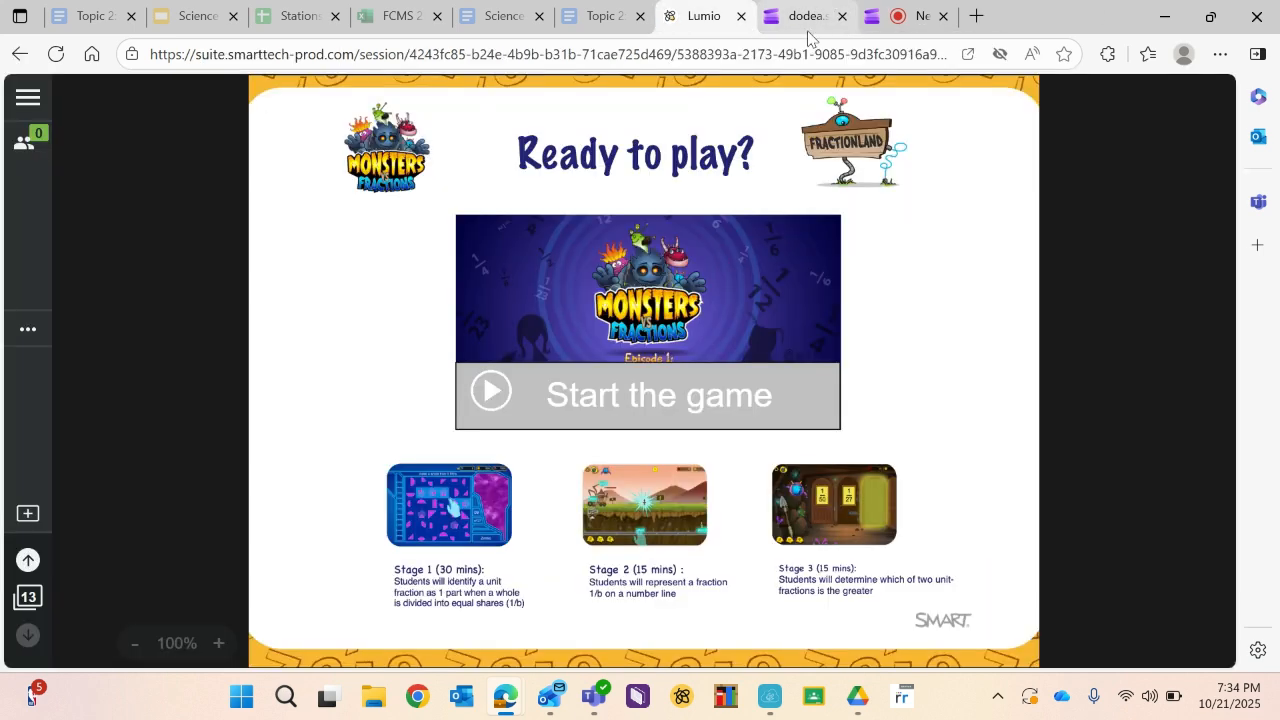
Open the Unit Fractions on a number line session for editing
{"action": "left_click", "coordinate": [30, 95]}
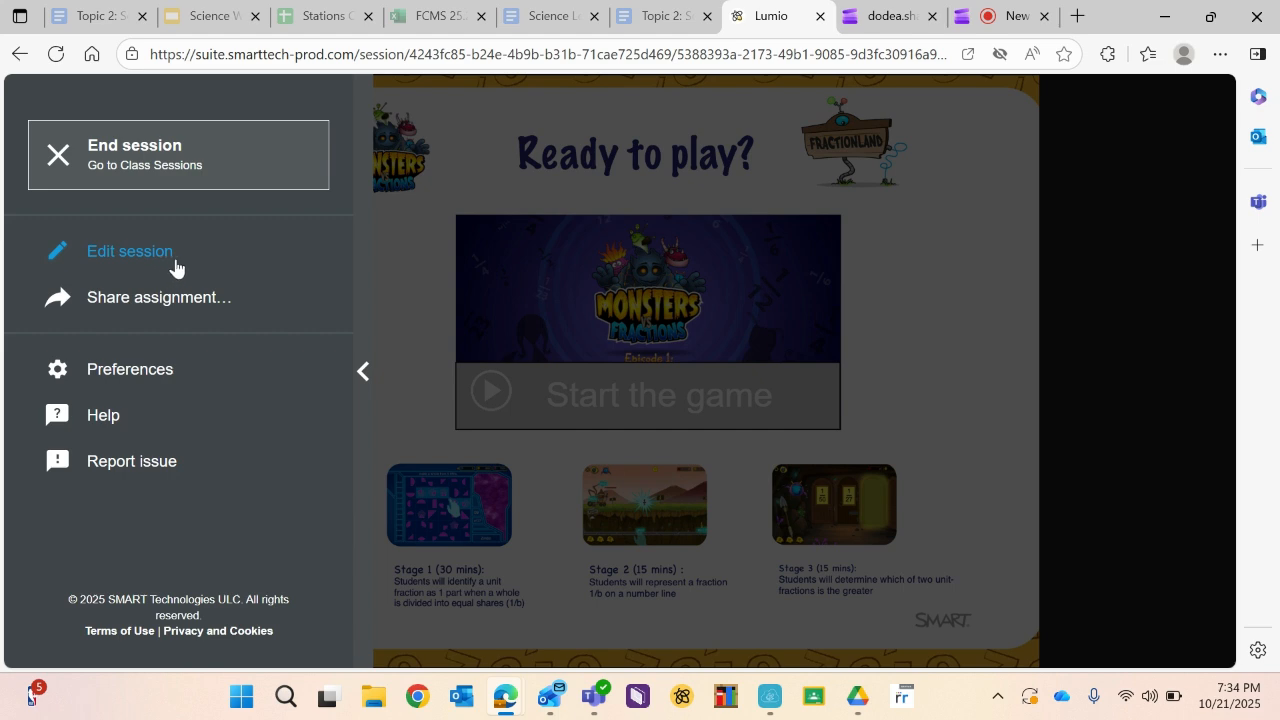
{"action": "left_click", "coordinate": [406, 212]}
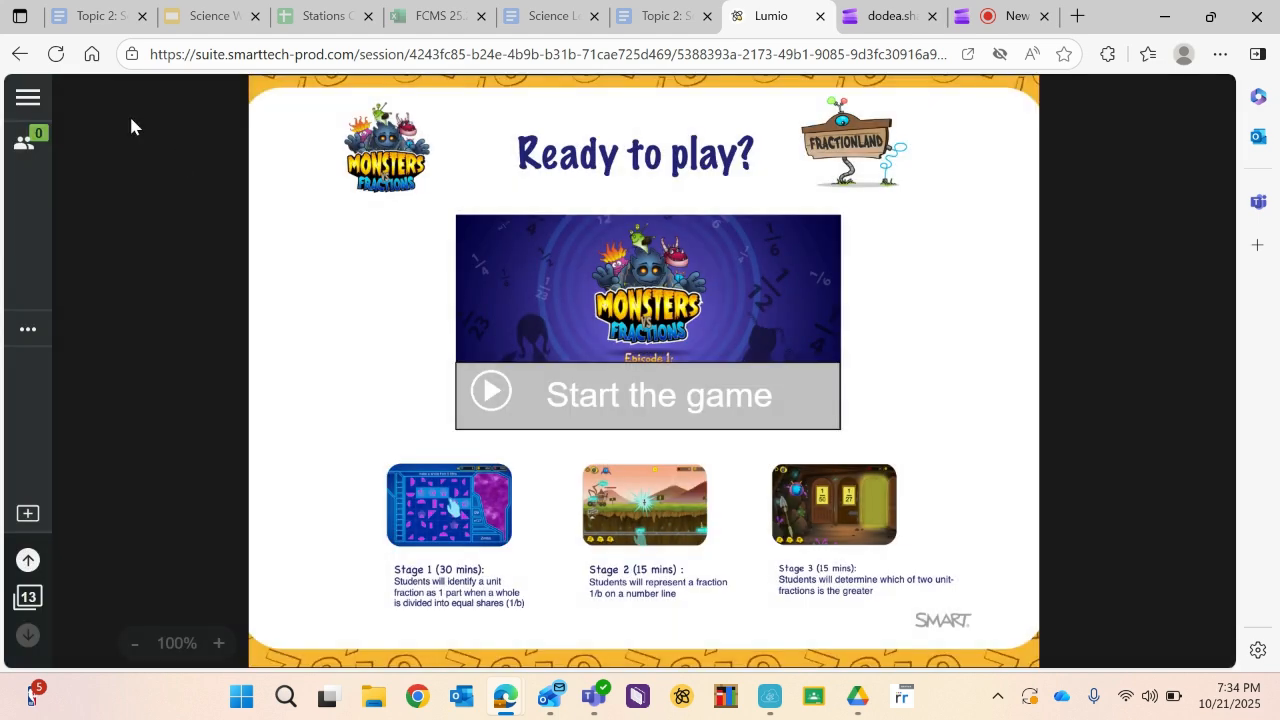
{"action": "left_click", "coordinate": [38, 100]}
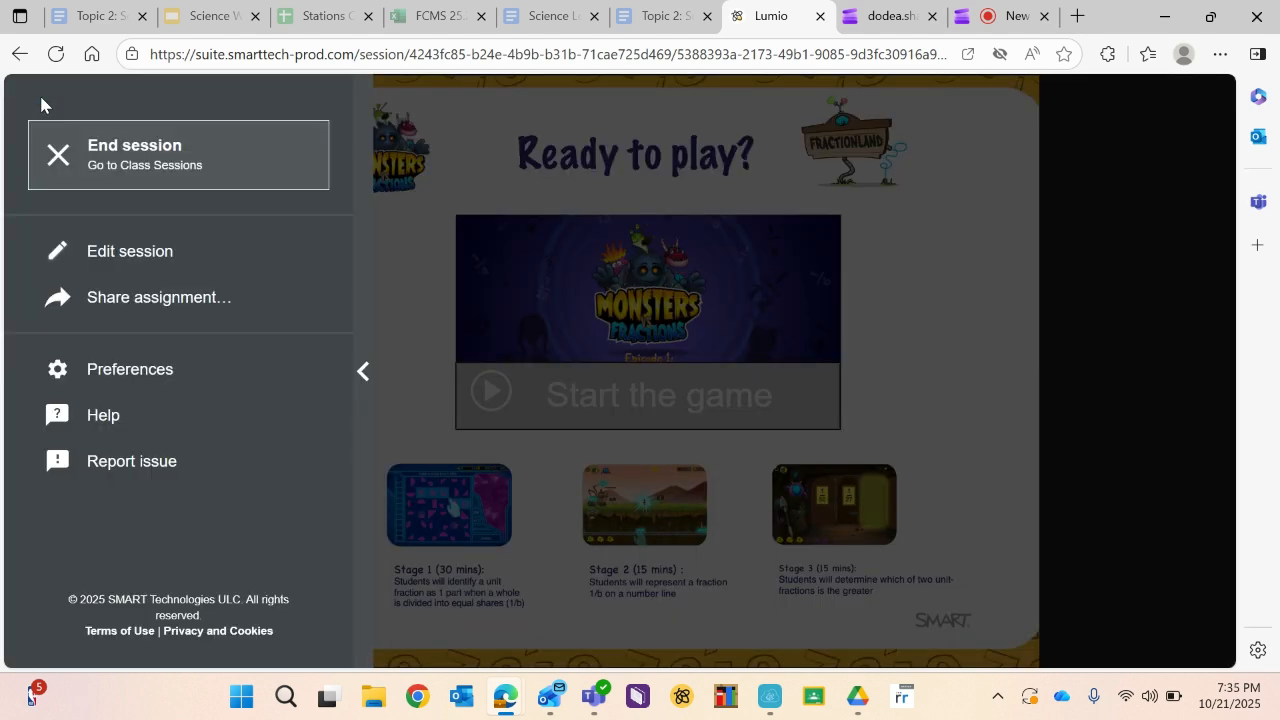
{"action": "left_click", "coordinate": [134, 266]}
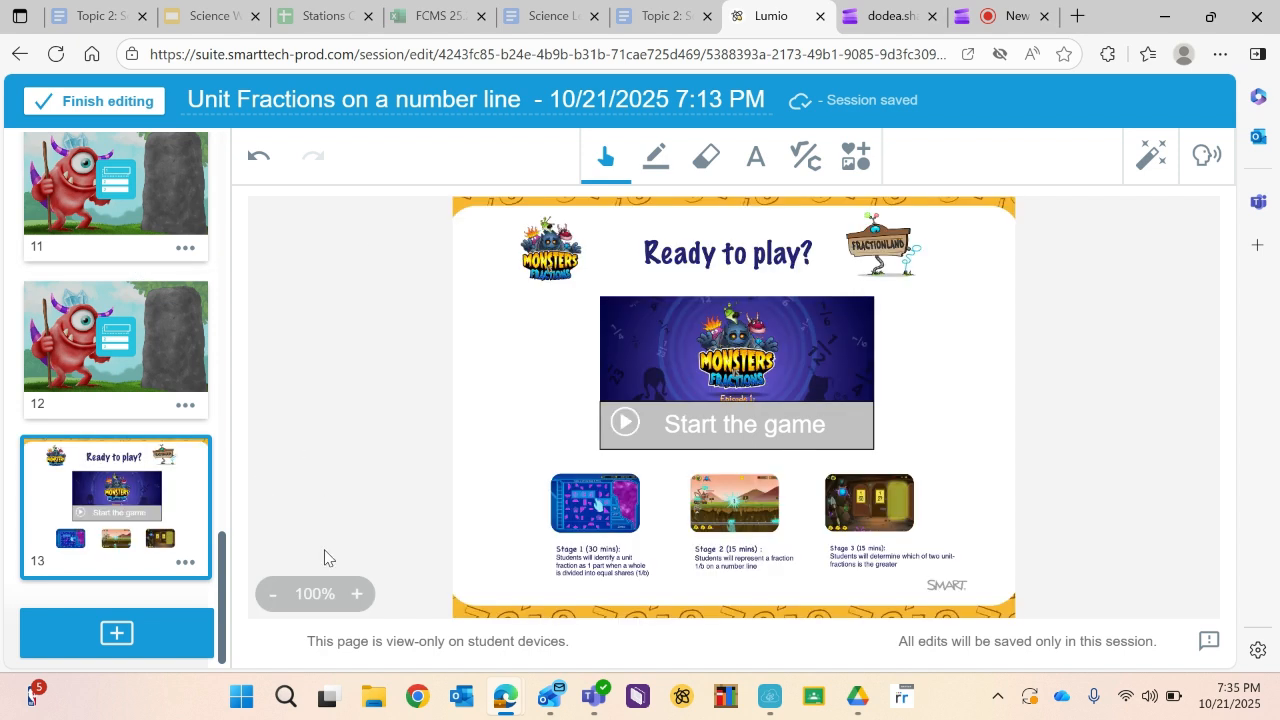
Add a new page after page 13, browse the game-based activity templates and choose Game Show
{"action": "left_click", "coordinate": [116, 630]}
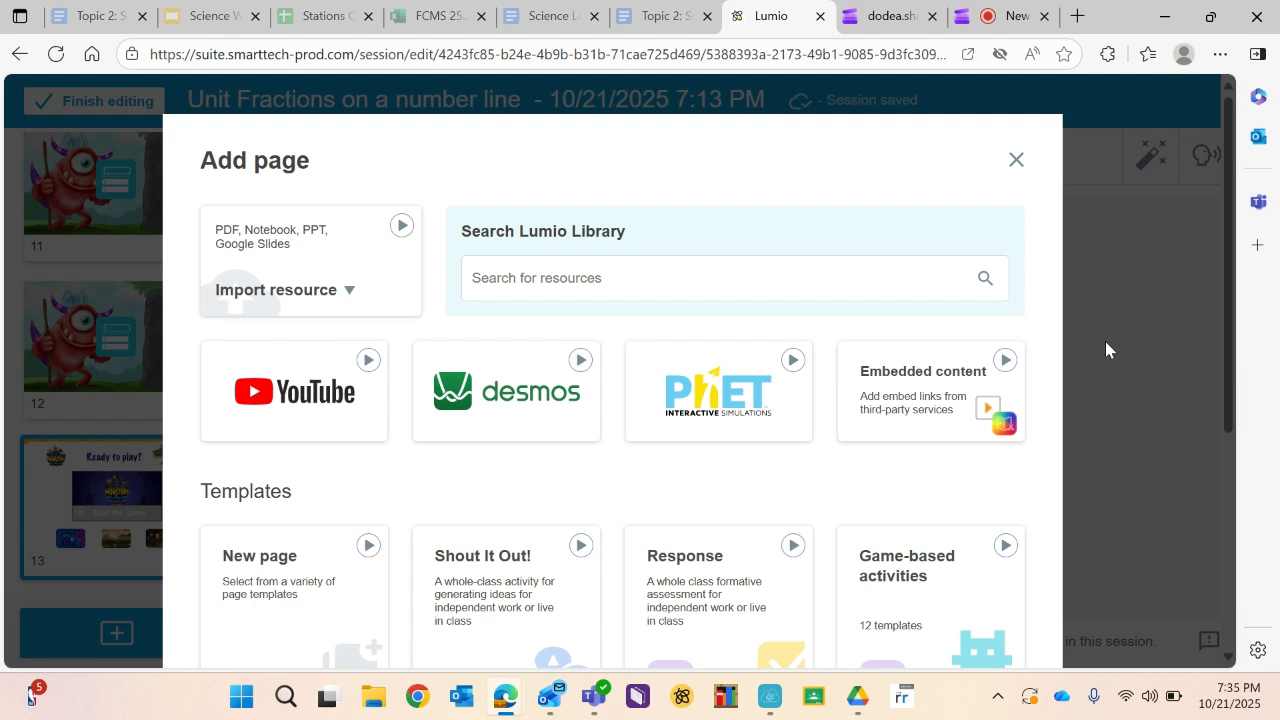
{"action": "left_click_drag", "start_coordinate": [1236, 367], "coordinate": [1238, 427]}
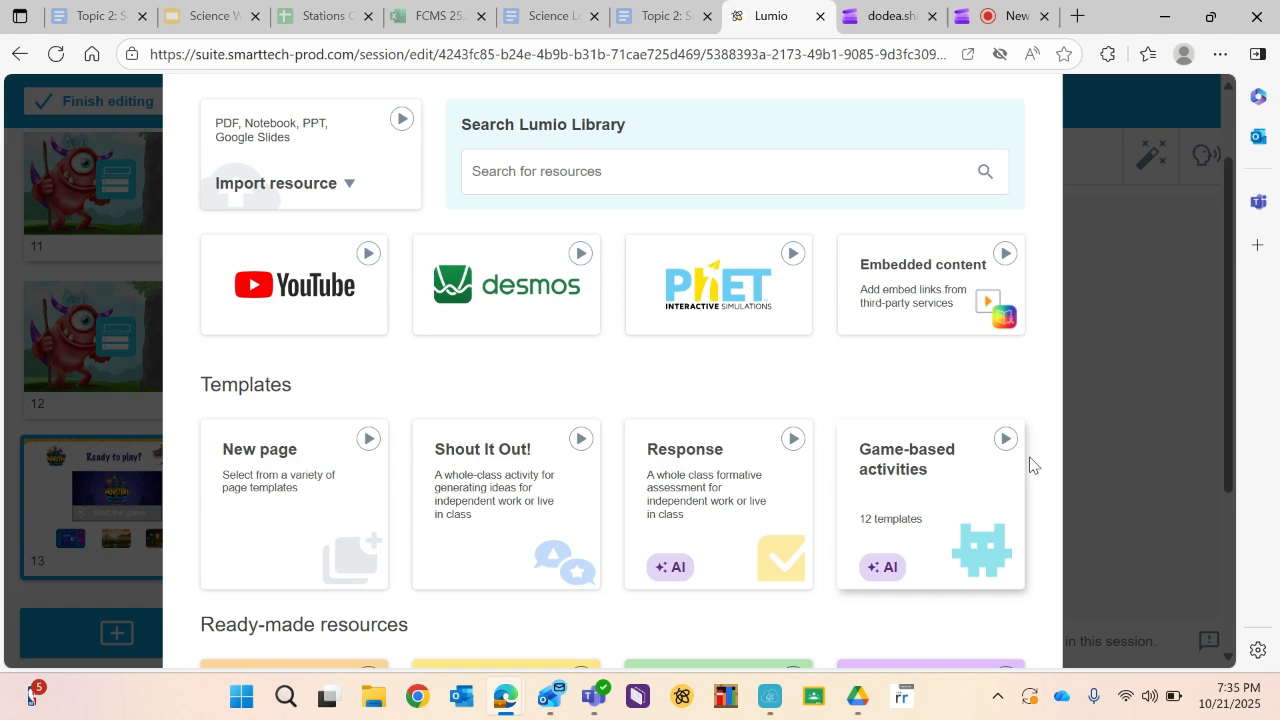
{"action": "left_click", "coordinate": [960, 492]}
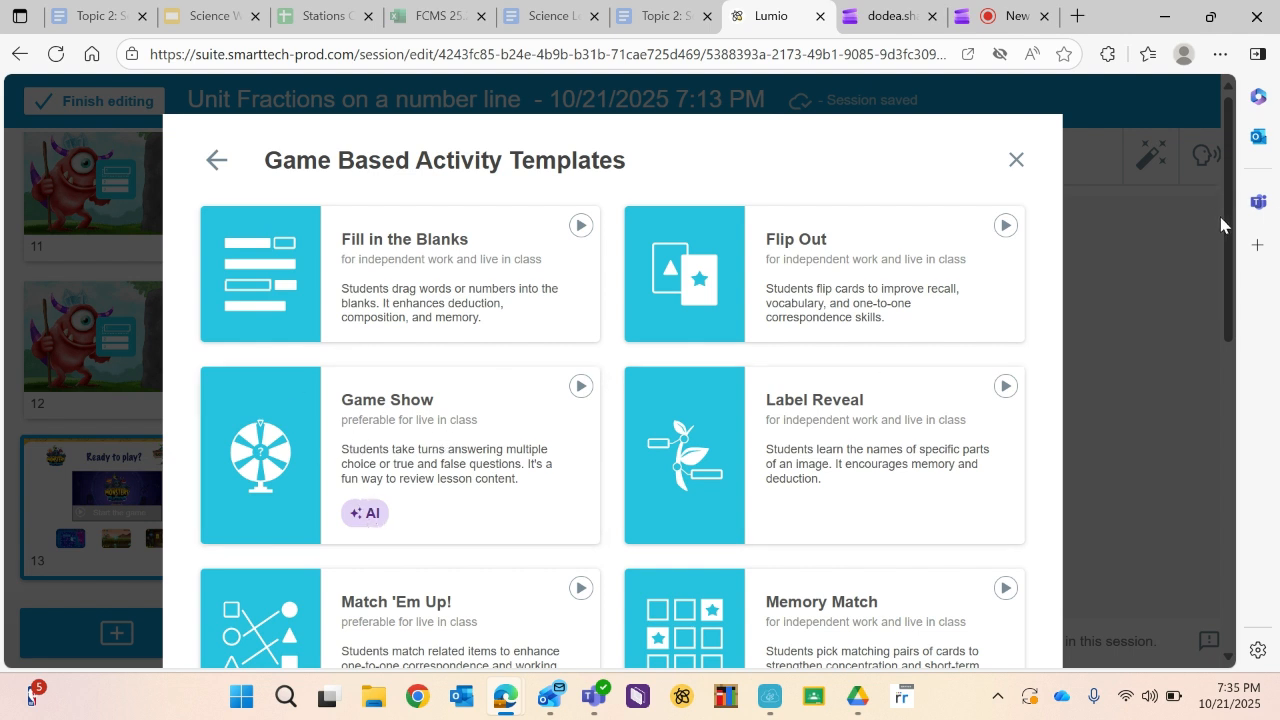
{"action": "left_click_drag", "start_coordinate": [1232, 241], "coordinate": [1272, 544]}
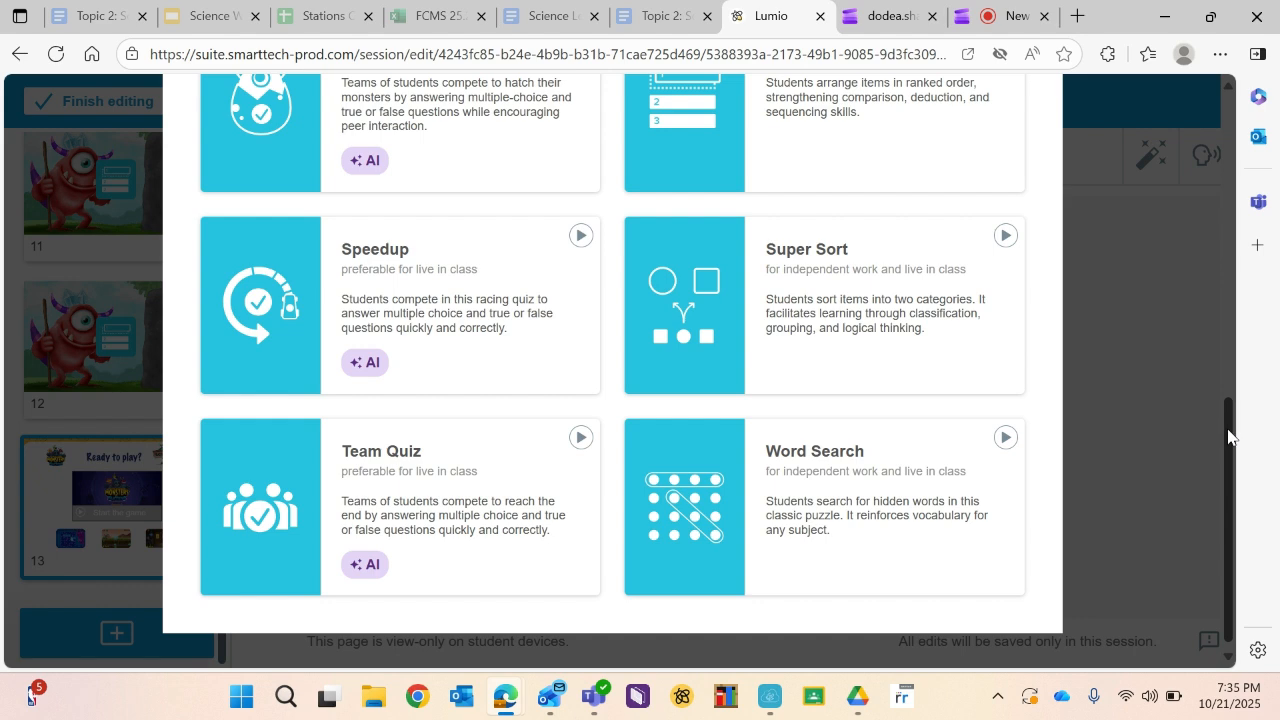
{"action": "left_click_drag", "start_coordinate": [1230, 437], "coordinate": [1226, 315]}
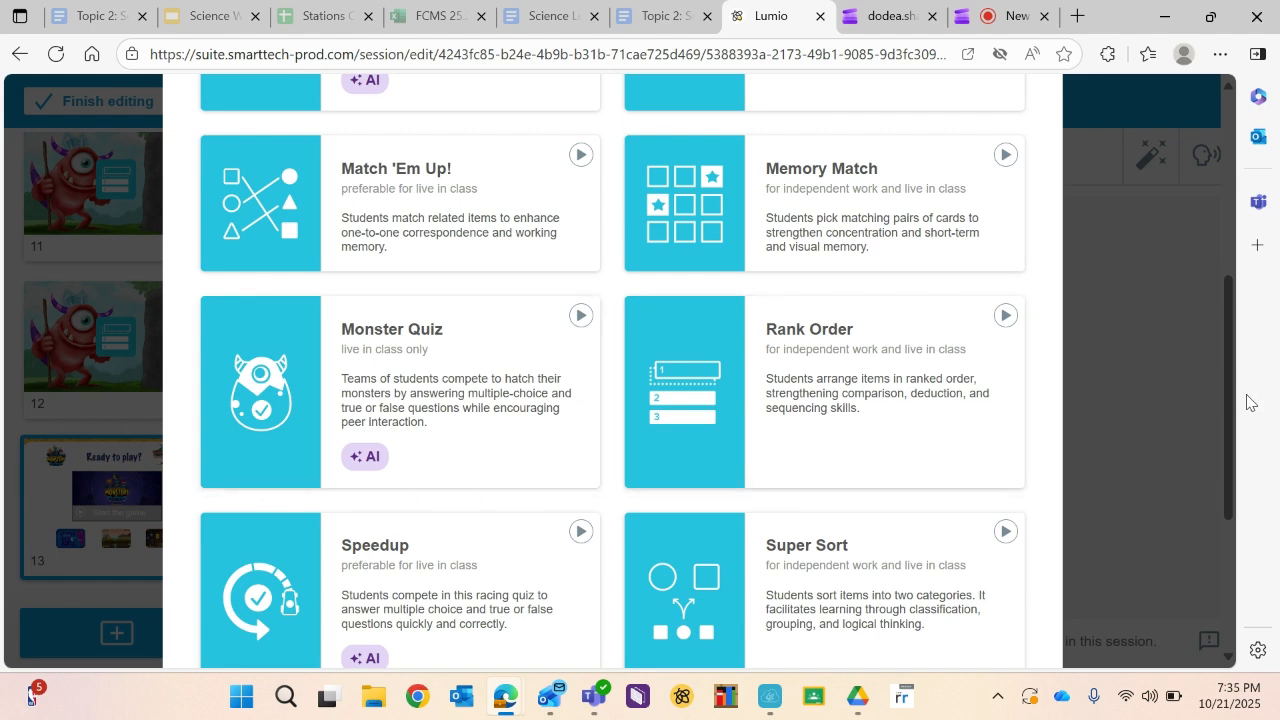
{"action": "left_click_drag", "start_coordinate": [1228, 398], "coordinate": [1276, 262]}
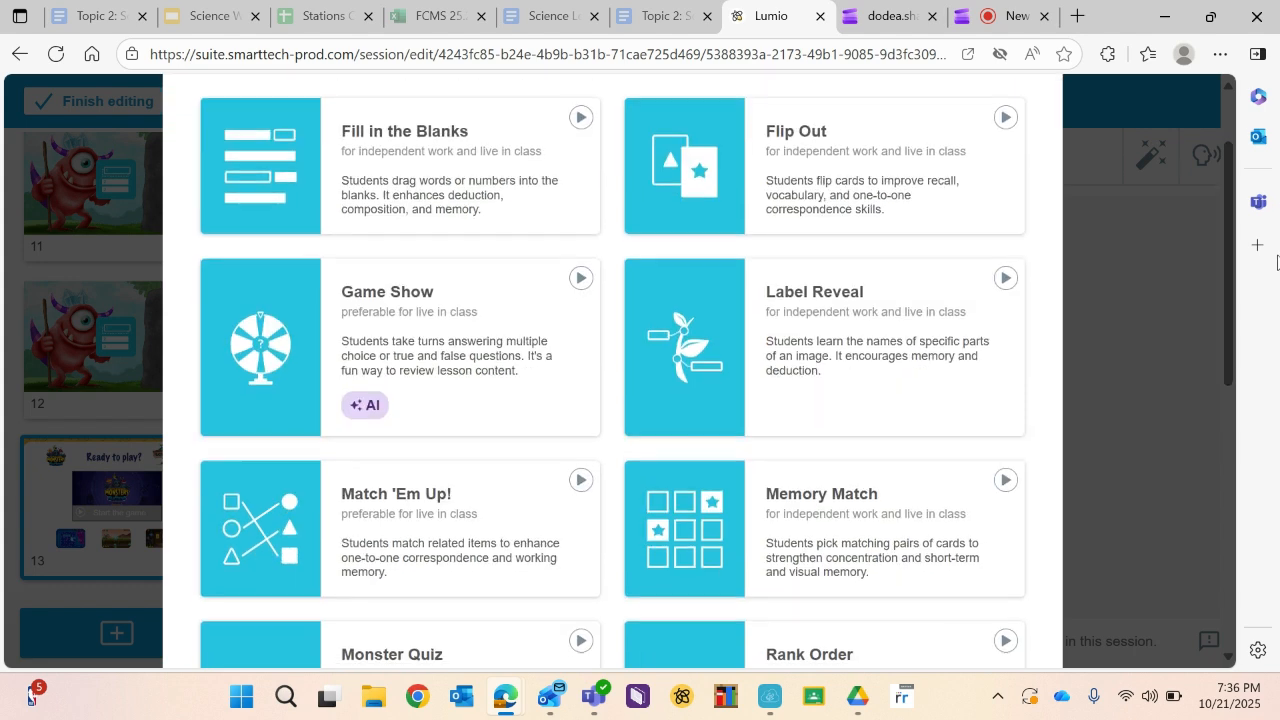
{"action": "left_click", "coordinate": [434, 336]}
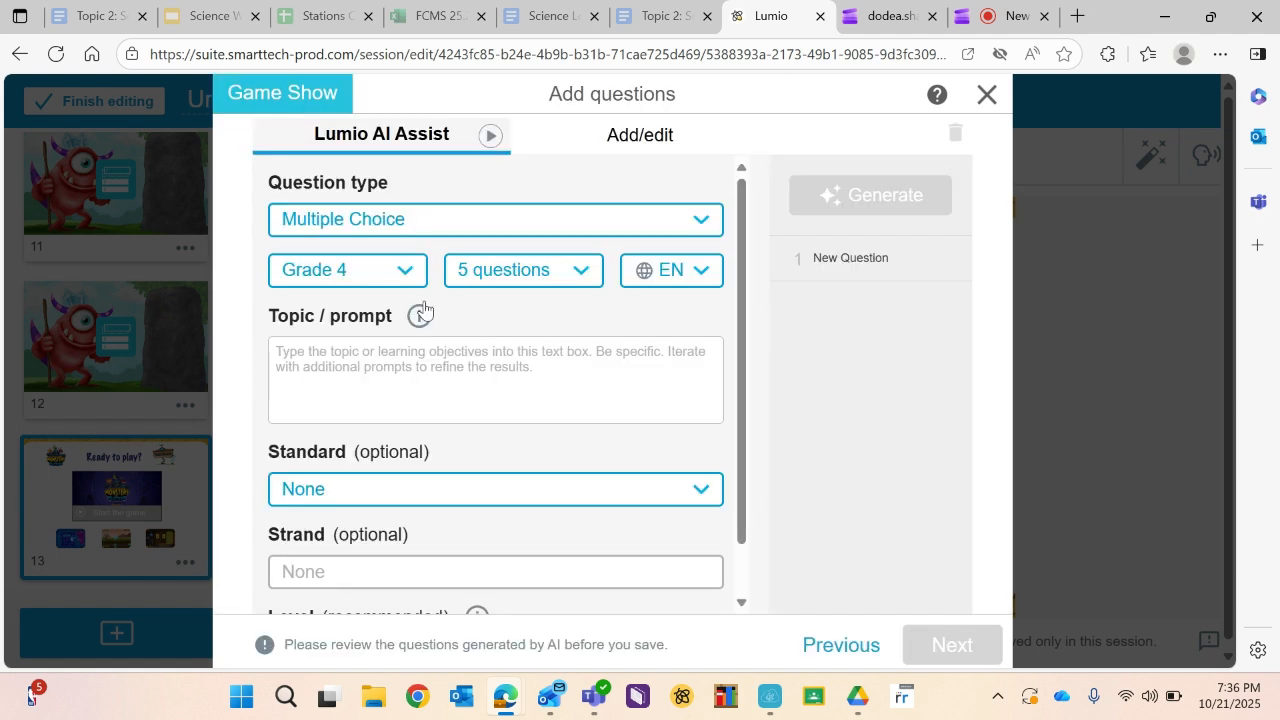
Configure the AI question generator for Multiple Choice, Grade 6 and 10 questions, keeping the language as EN
{"action": "left_click", "coordinate": [481, 217]}
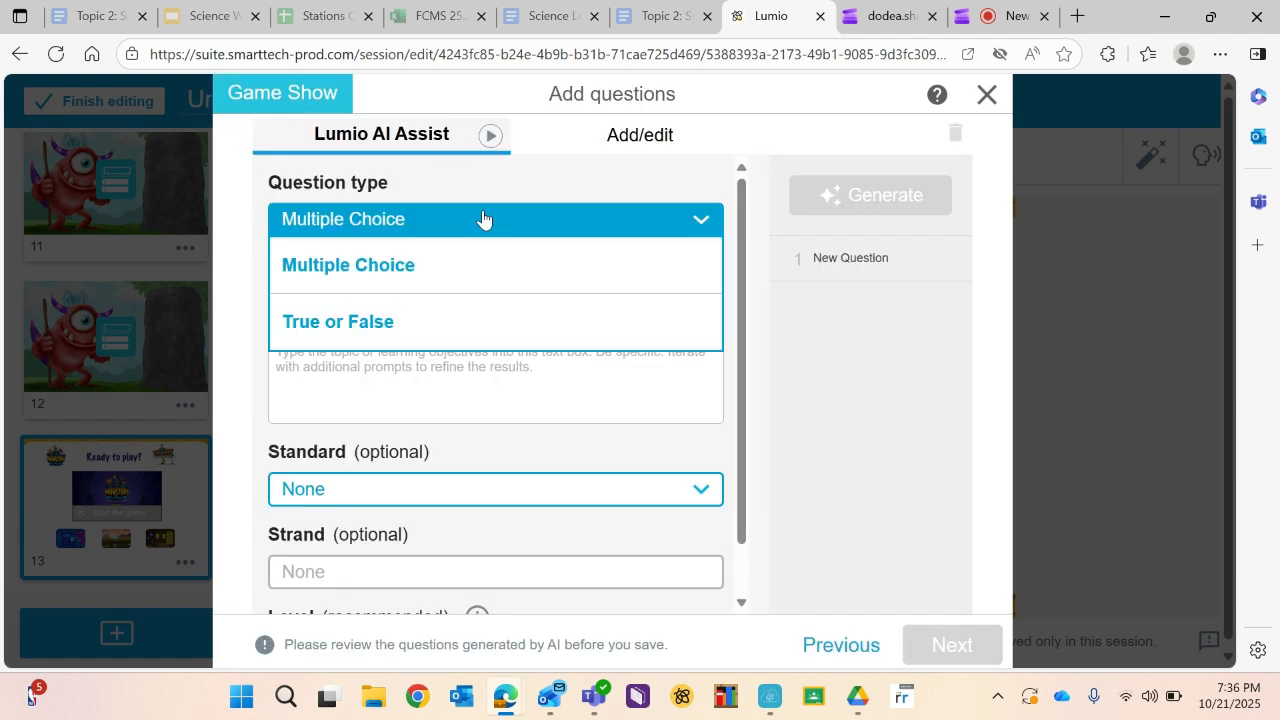
{"action": "left_click", "coordinate": [484, 262]}
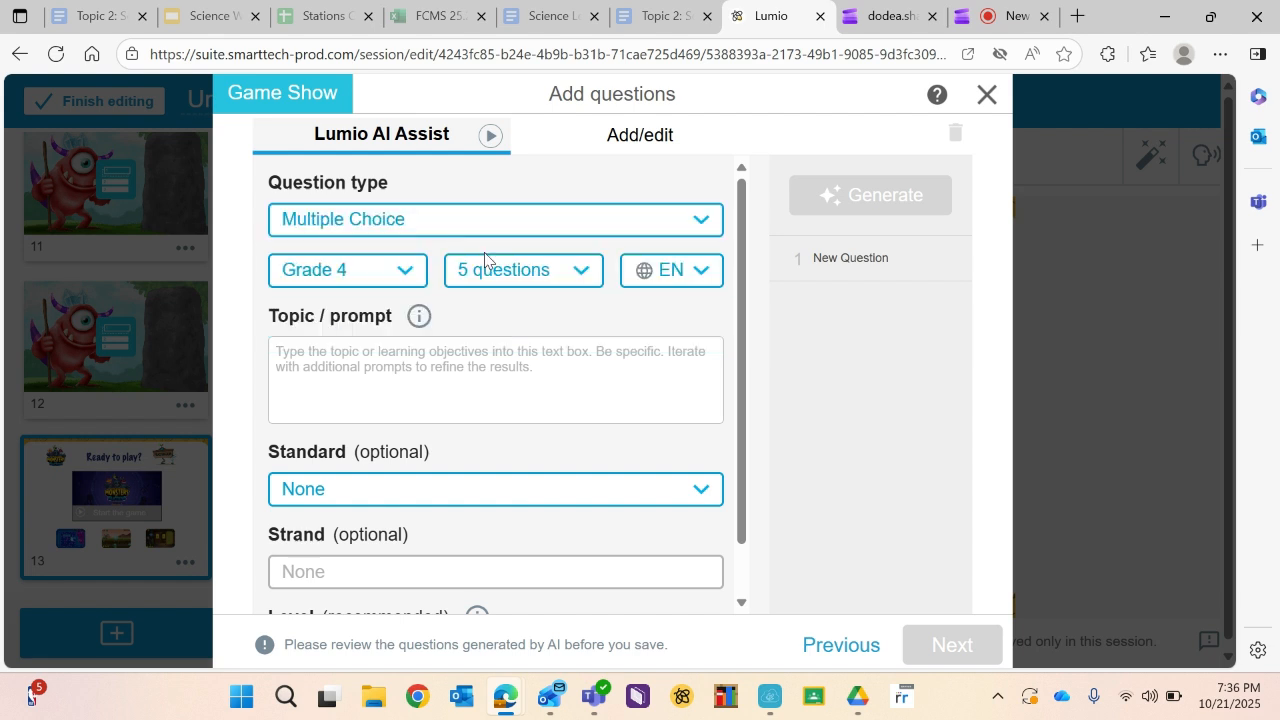
{"action": "left_click", "coordinate": [408, 290]}
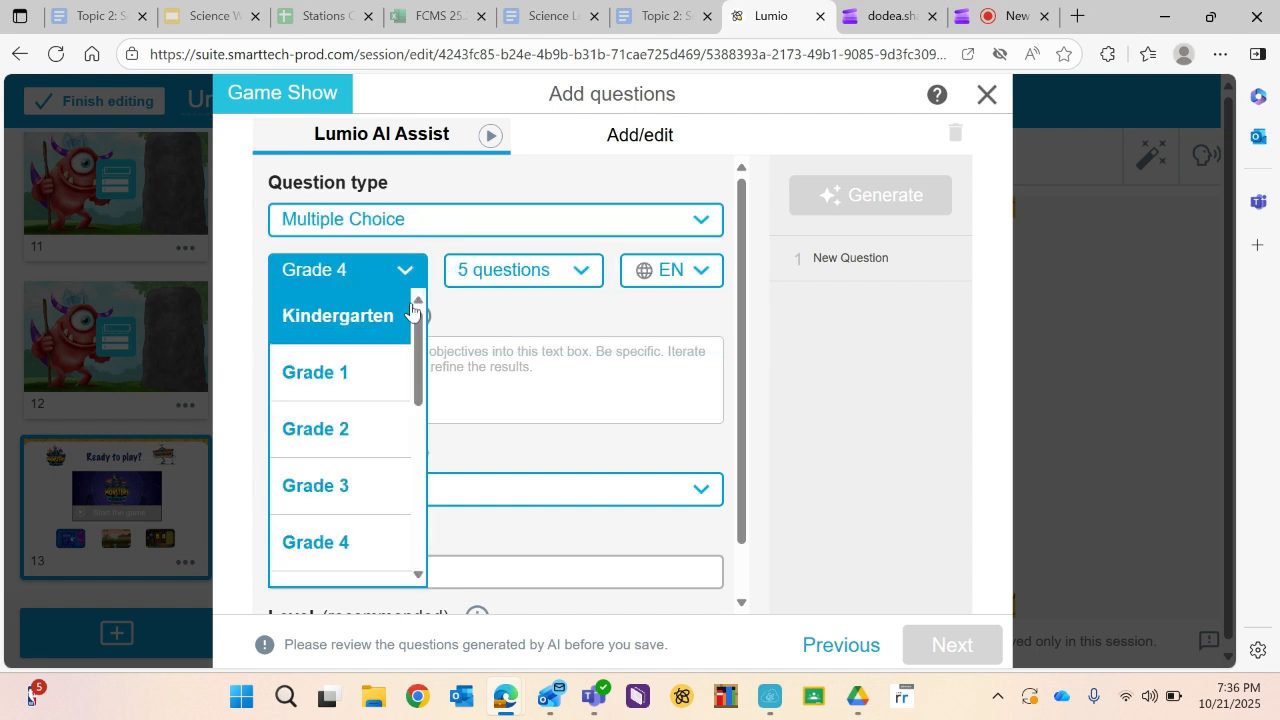
{"action": "left_click_drag", "start_coordinate": [419, 344], "coordinate": [414, 423]}
{"action": "left_click", "coordinate": [360, 378]}
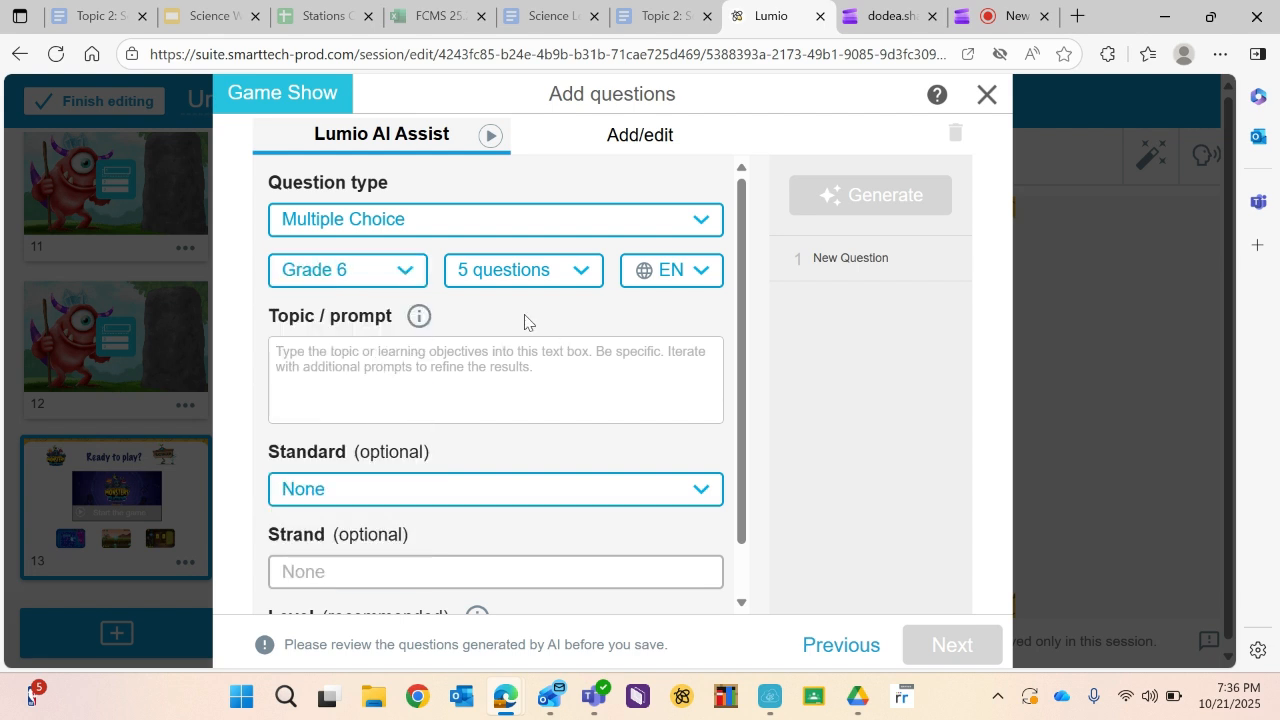
{"action": "left_click", "coordinate": [543, 280]}
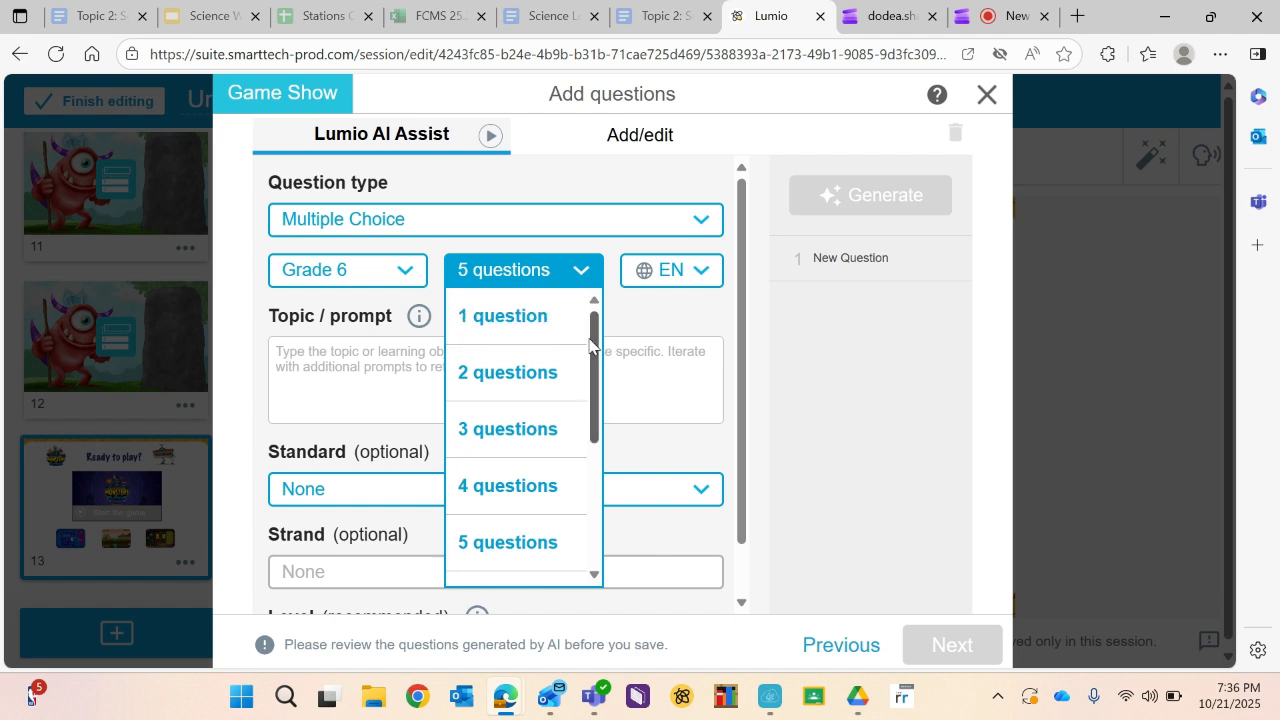
{"action": "left_click_drag", "start_coordinate": [590, 345], "coordinate": [594, 472]}
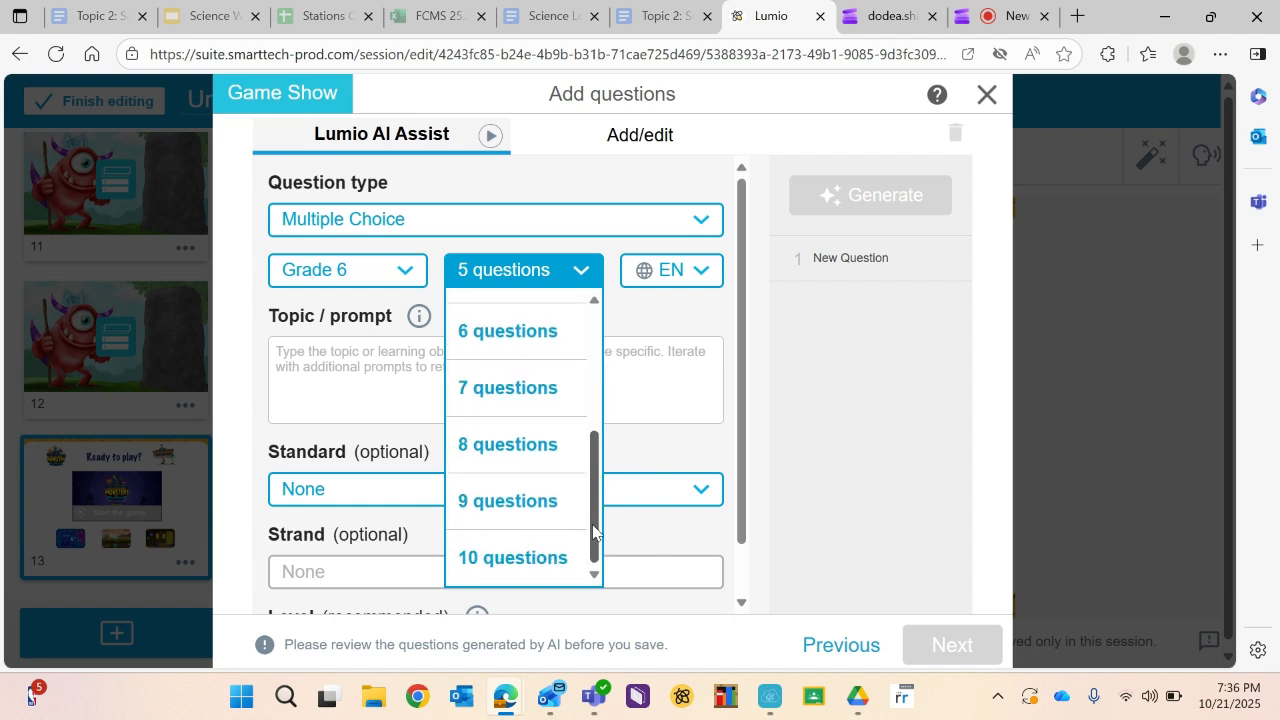
{"action": "left_click", "coordinate": [543, 560]}
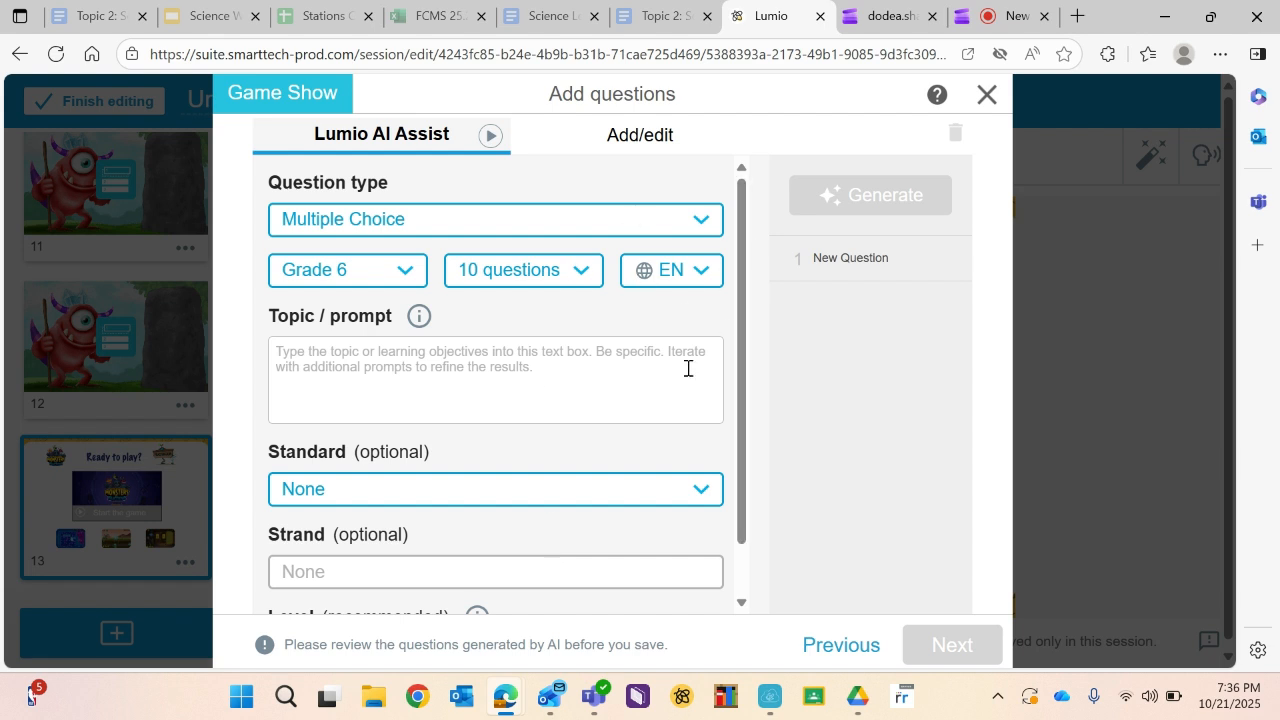
{"action": "left_click", "coordinate": [687, 281]}
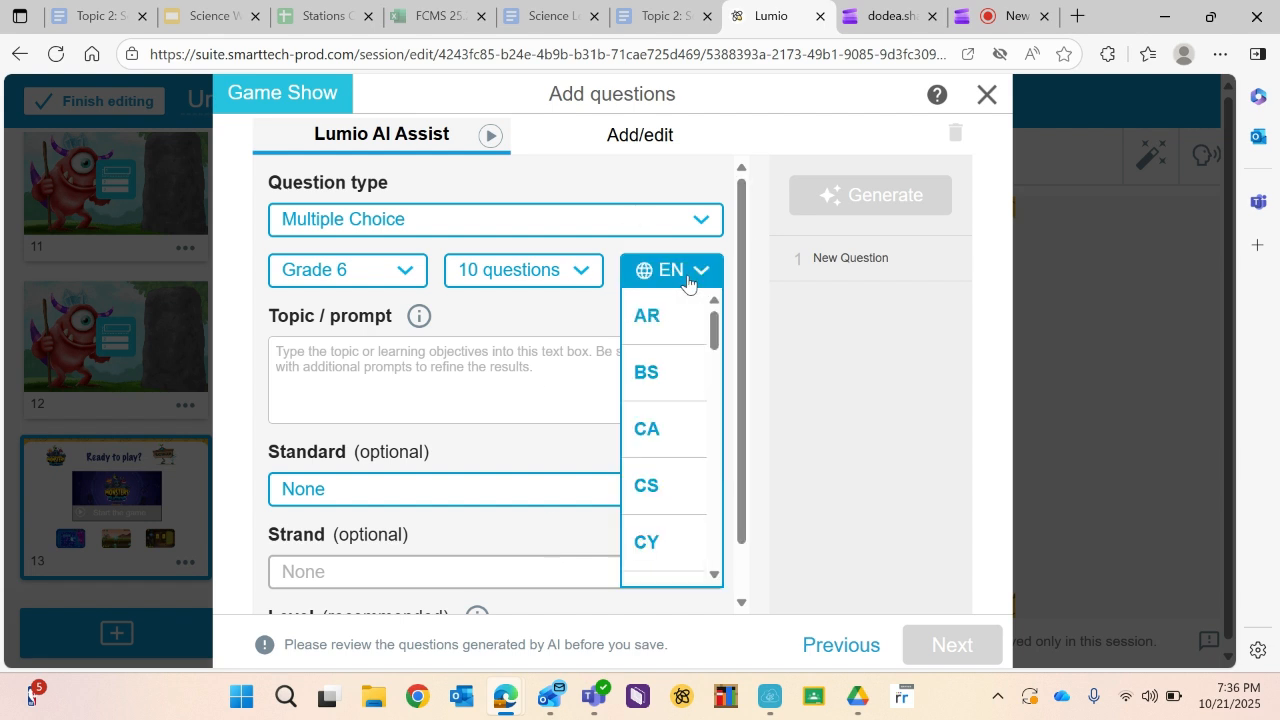
{"action": "left_click", "coordinate": [687, 281]}
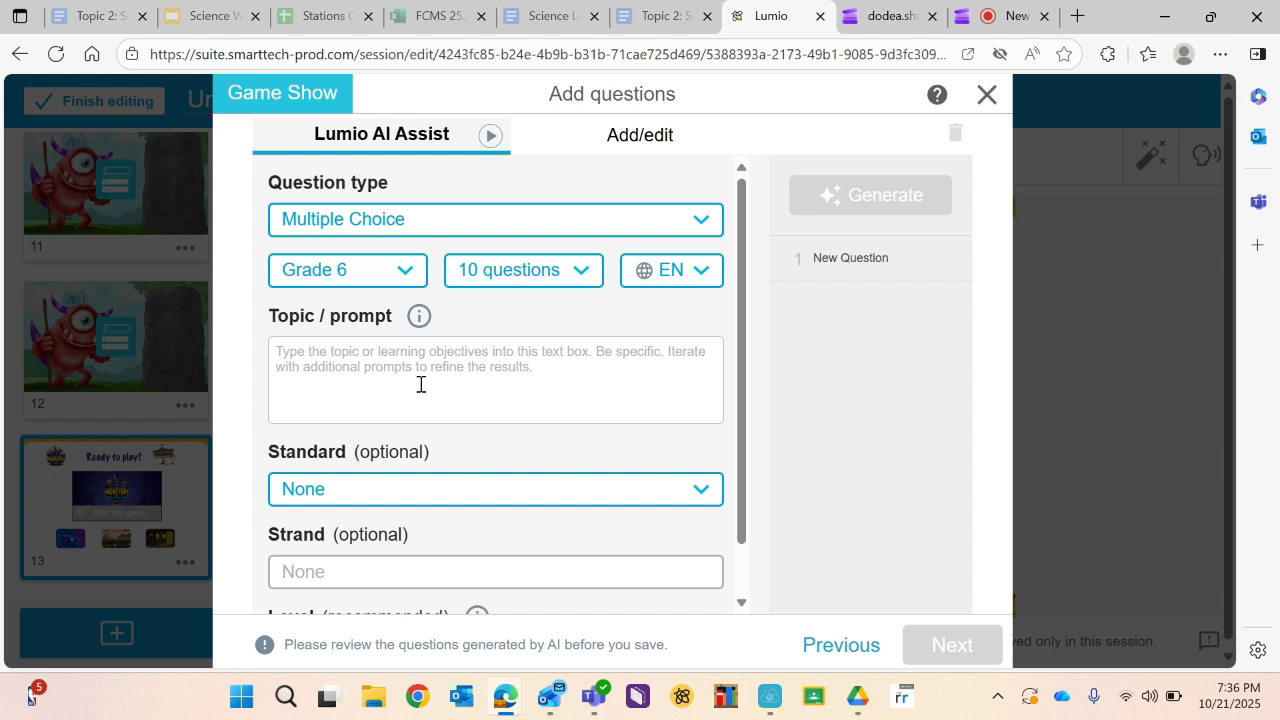
Enter the topic prompt "unit fractions on a number line", leave the standard as None and the level as Mix, and generate the questions
{"action": "left_click", "coordinate": [362, 353]}
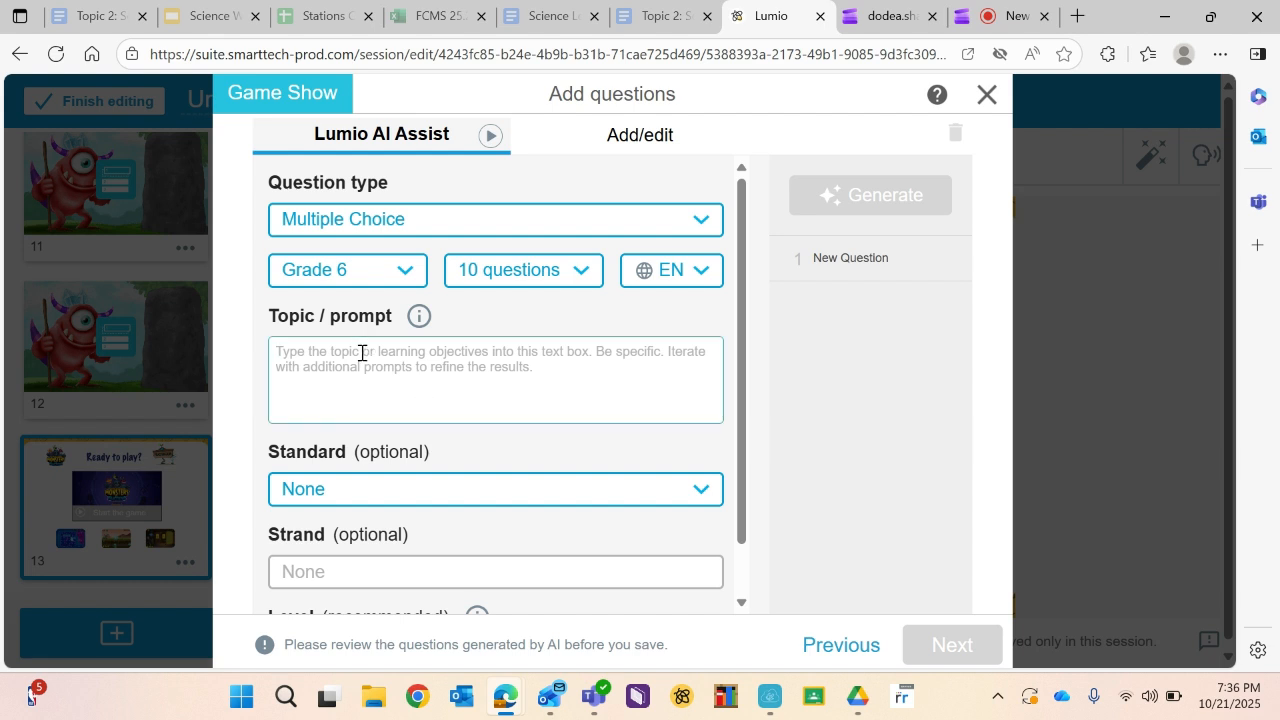
{"action": "type", "text": "unit fractions on a number line"}
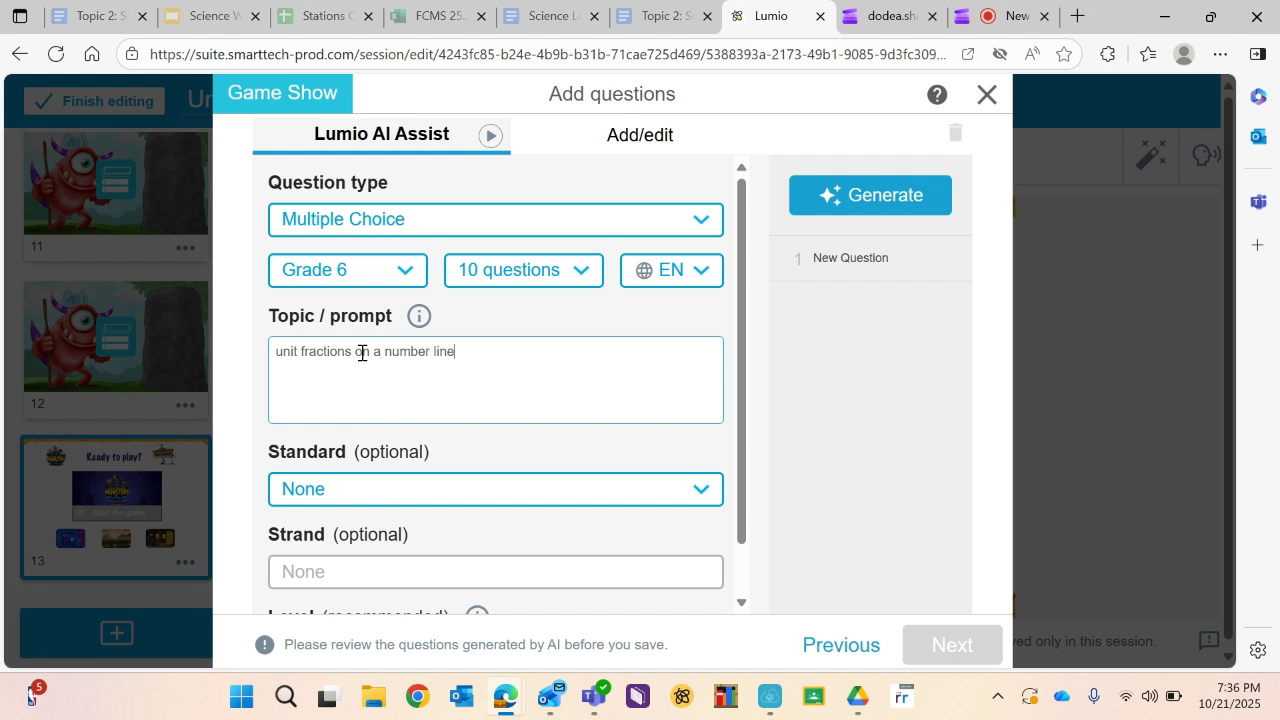
{"action": "left_click", "coordinate": [484, 505]}
{"action": "left_click", "coordinate": [501, 498]}
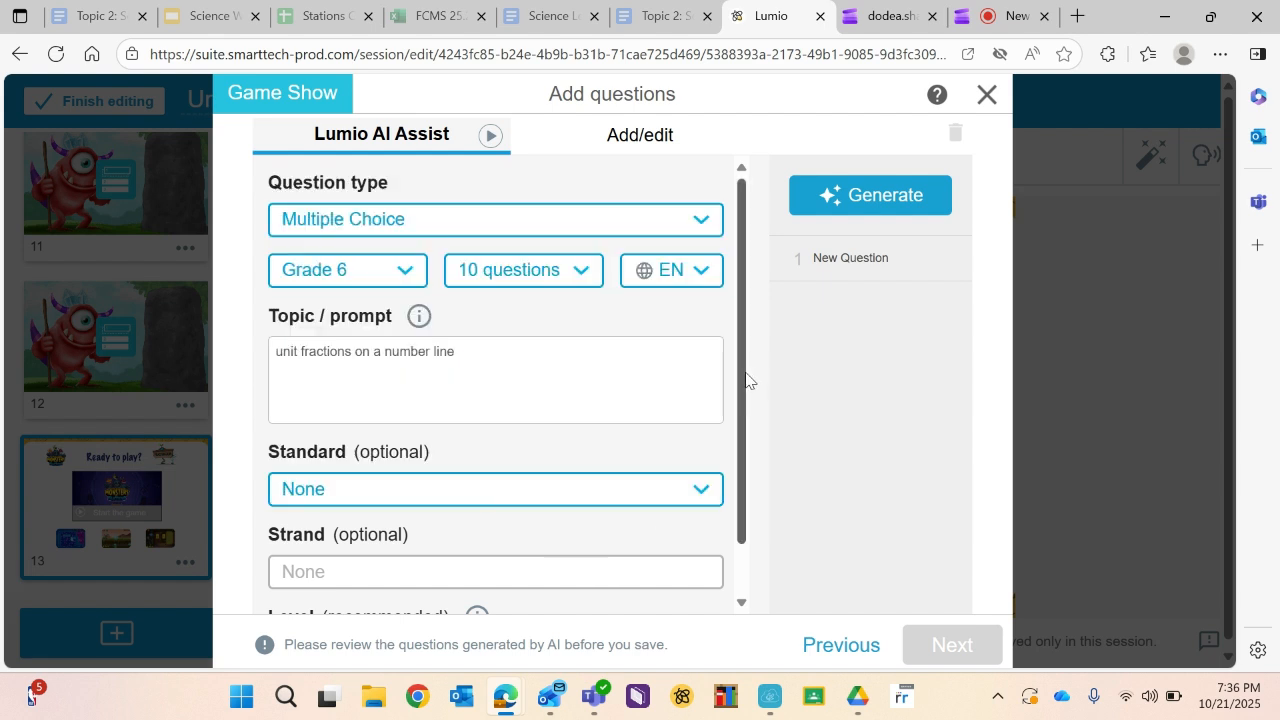
{"action": "scroll", "coordinate": [746, 380], "scroll_direction": "down", "scroll_amount": 2}
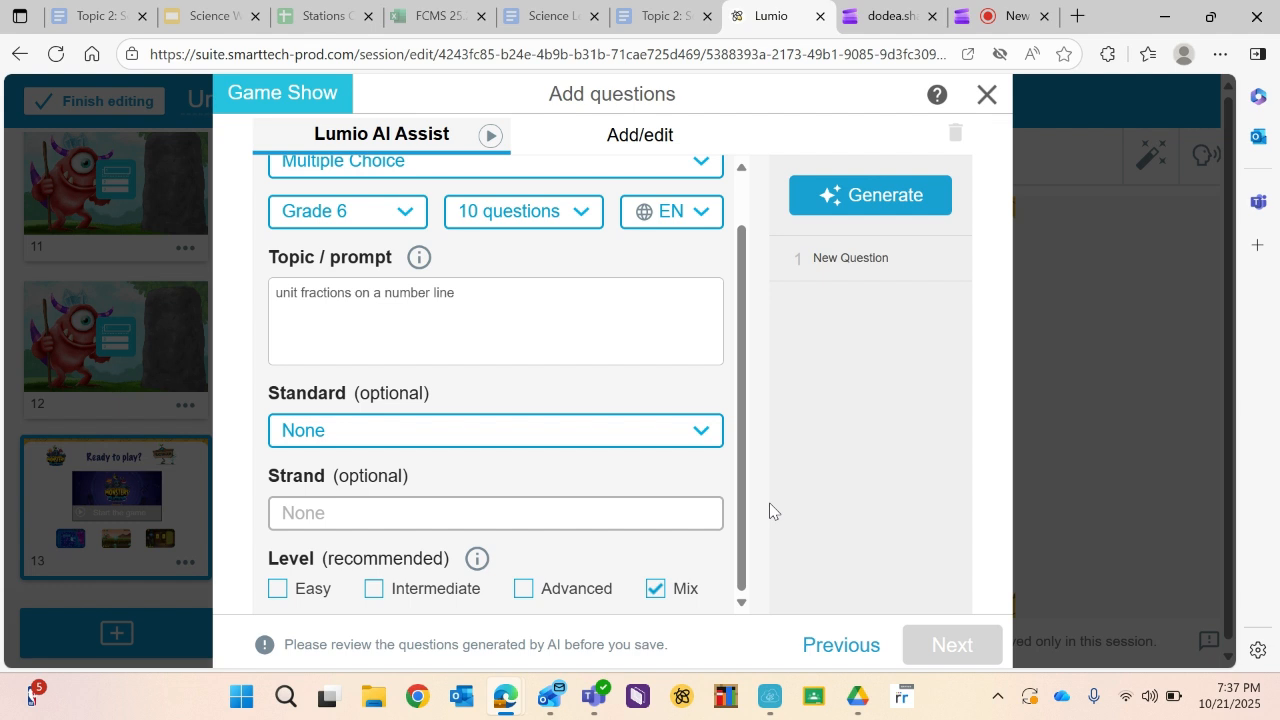
{"action": "left_click", "coordinate": [898, 200]}
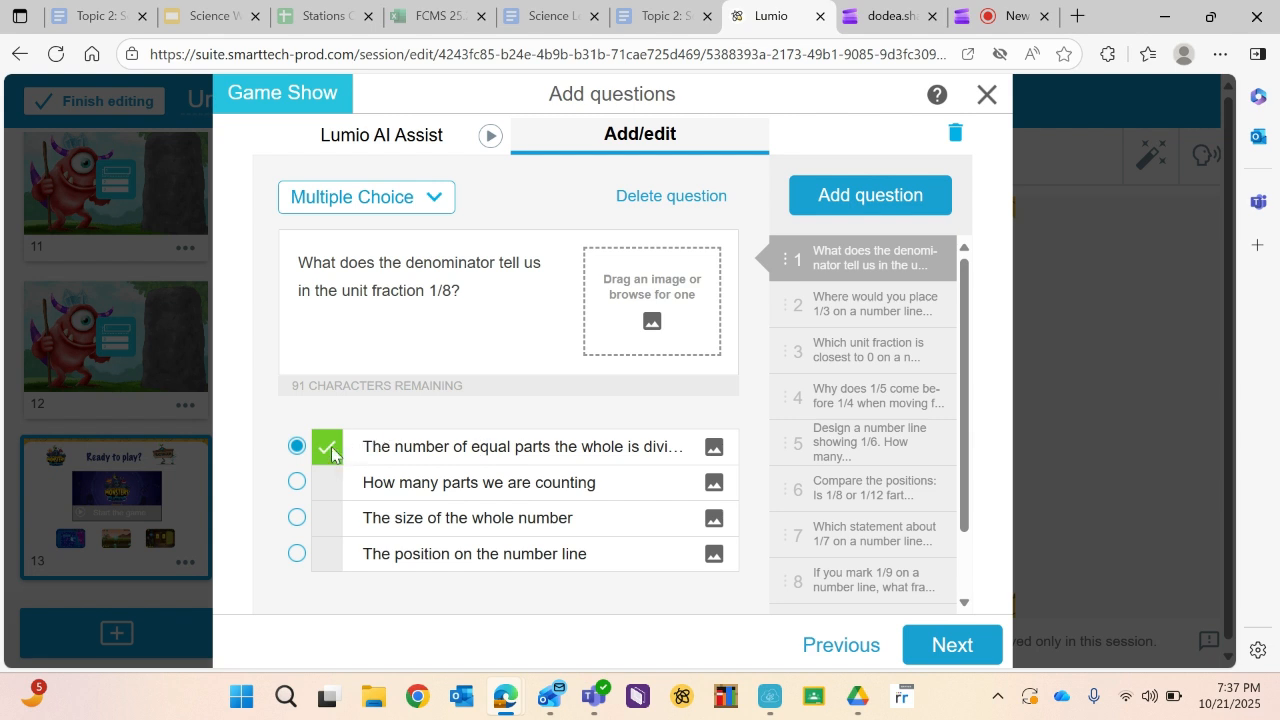
Review generated questions 2 and 3 with their marked answers, and return to question 2
{"action": "left_click", "coordinate": [872, 310]}
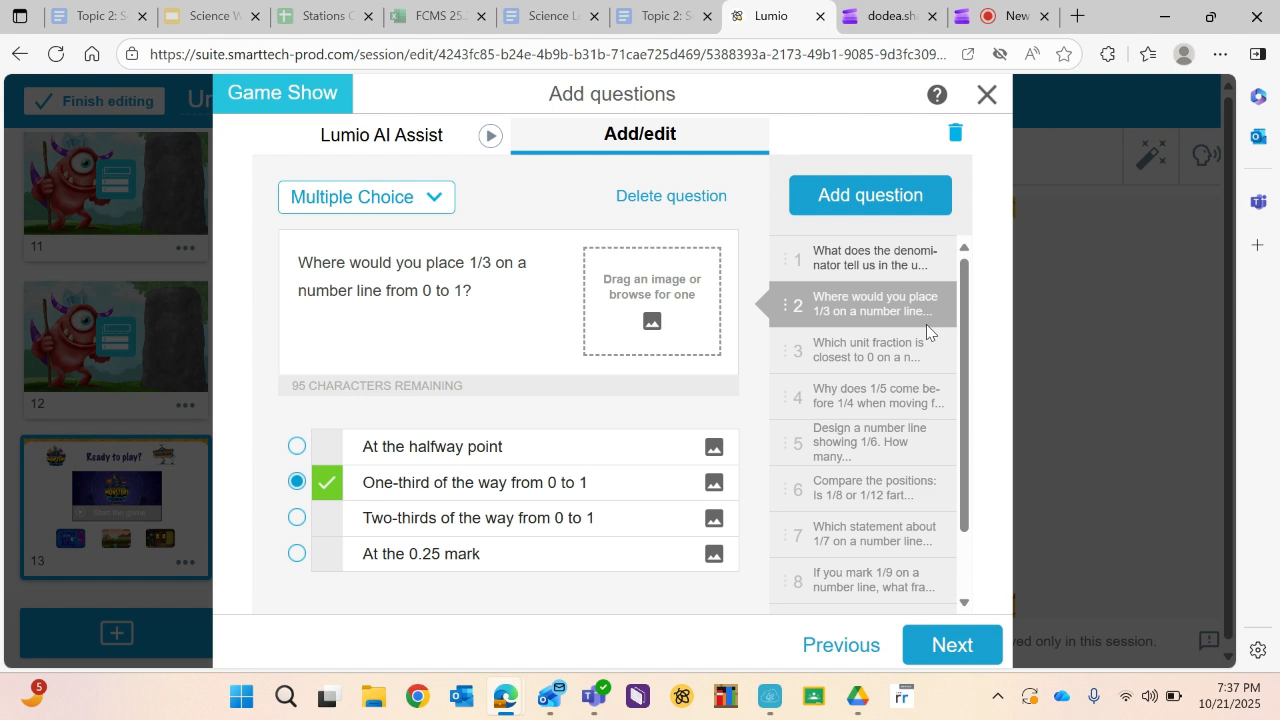
{"action": "left_click", "coordinate": [900, 350]}
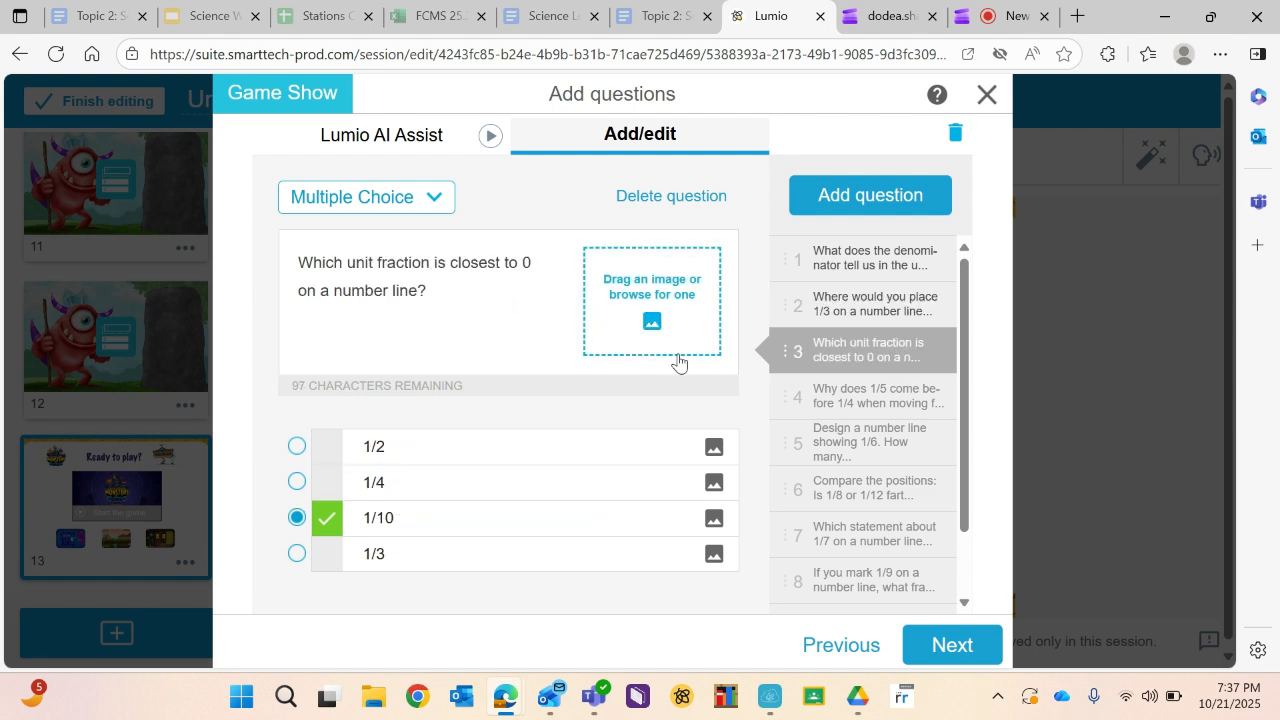
{"action": "left_click", "coordinate": [860, 310]}
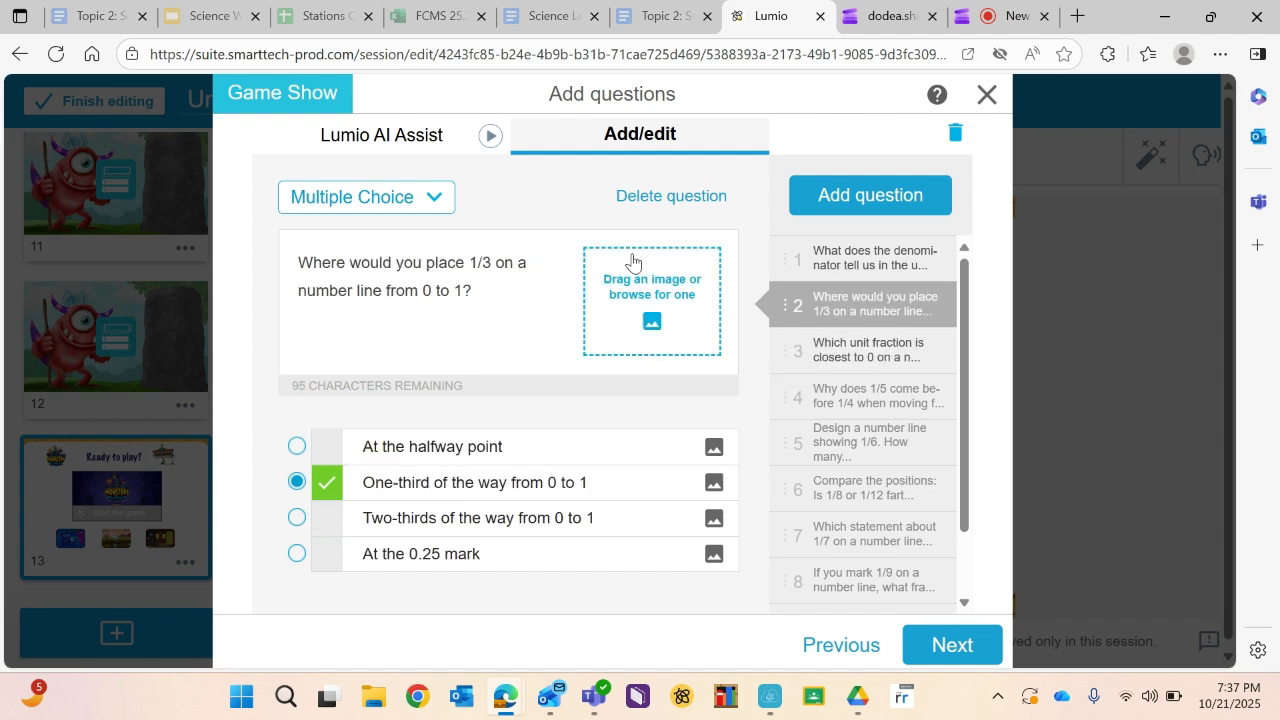
Search online for a question 2 image using "number line from 0 to 1", and view the local image upload option
{"action": "left_click", "coordinate": [661, 316]}
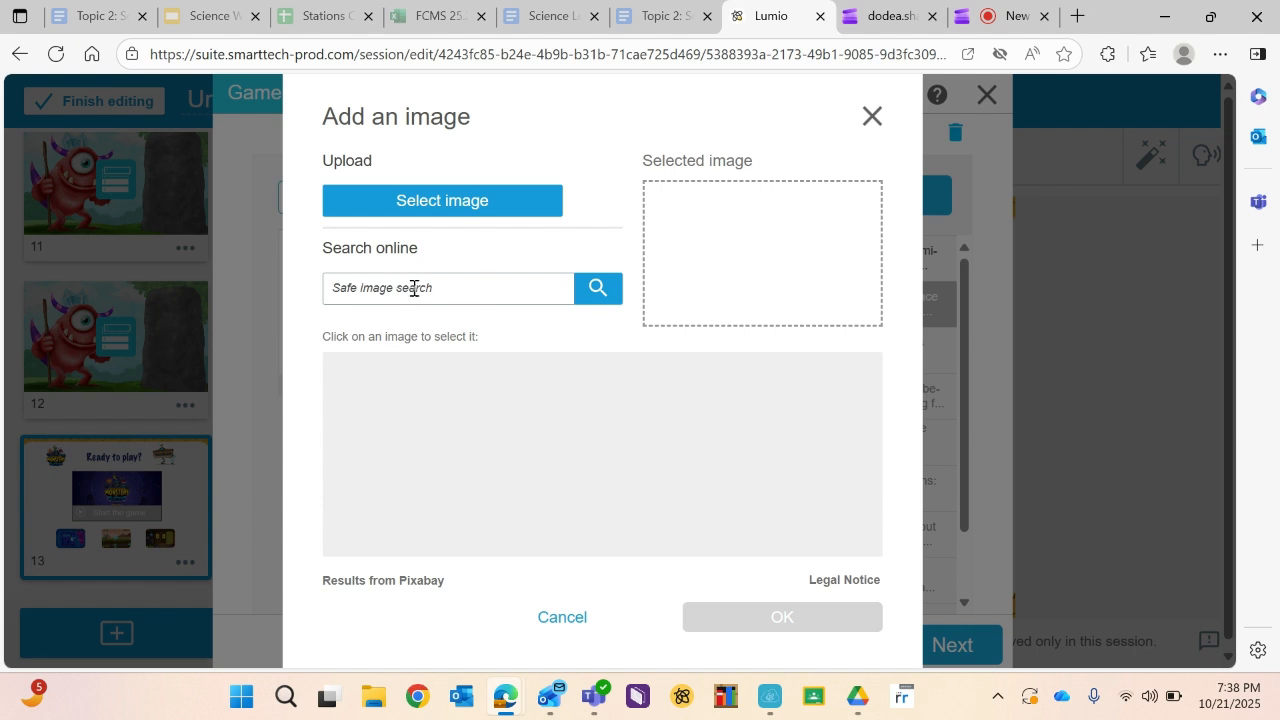
{"action": "type", "text": "number line from 0 to 1"}
{"action": "key", "text": "Return"}
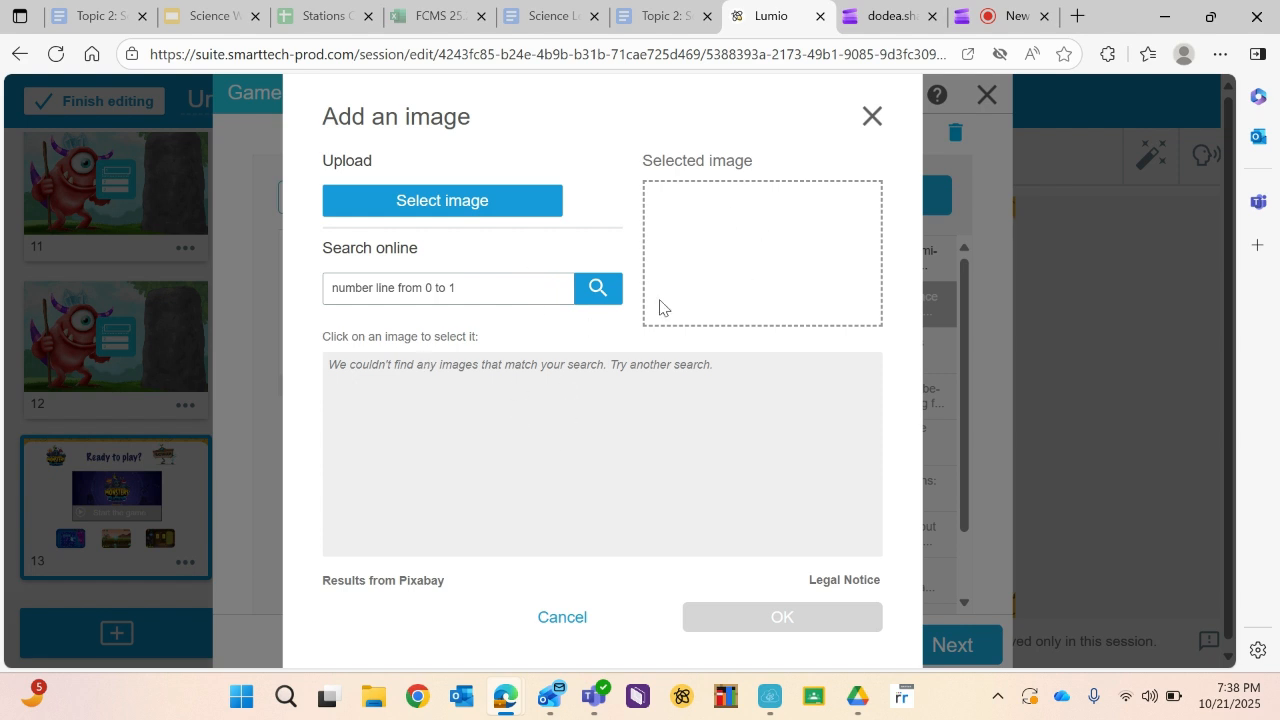
{"action": "left_click", "coordinate": [501, 198]}
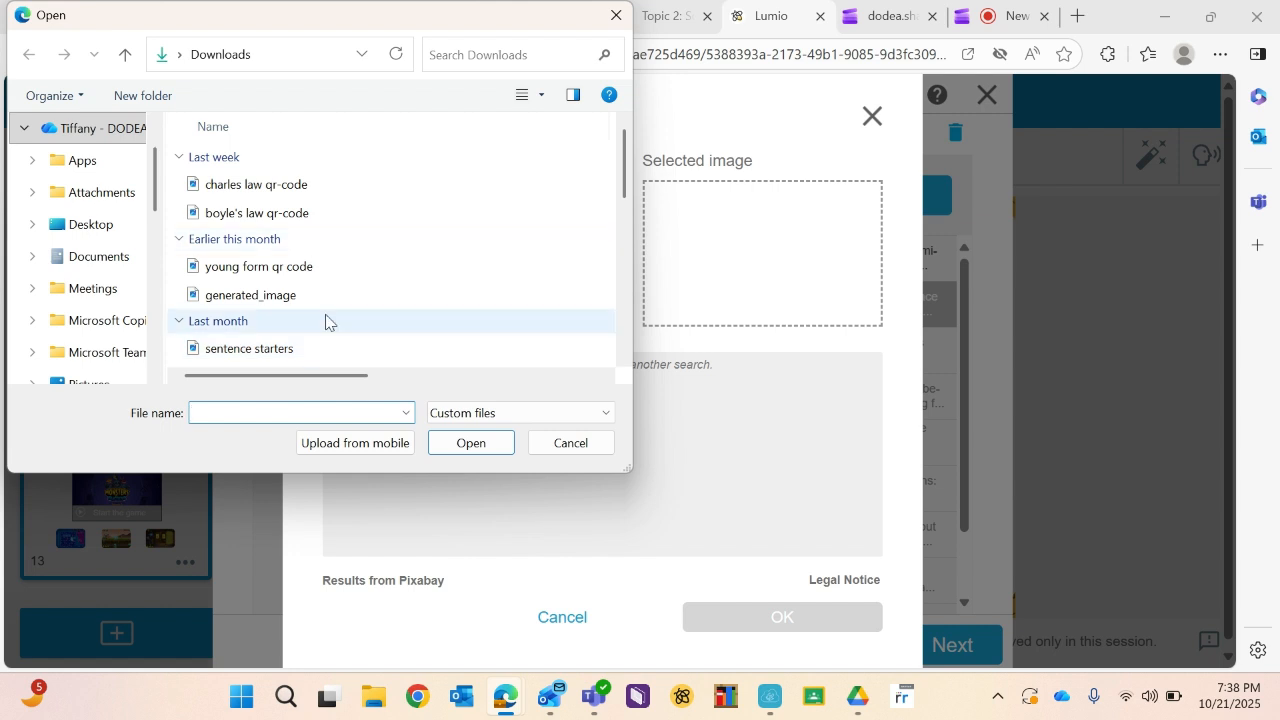
{"action": "left_click", "coordinate": [617, 20]}
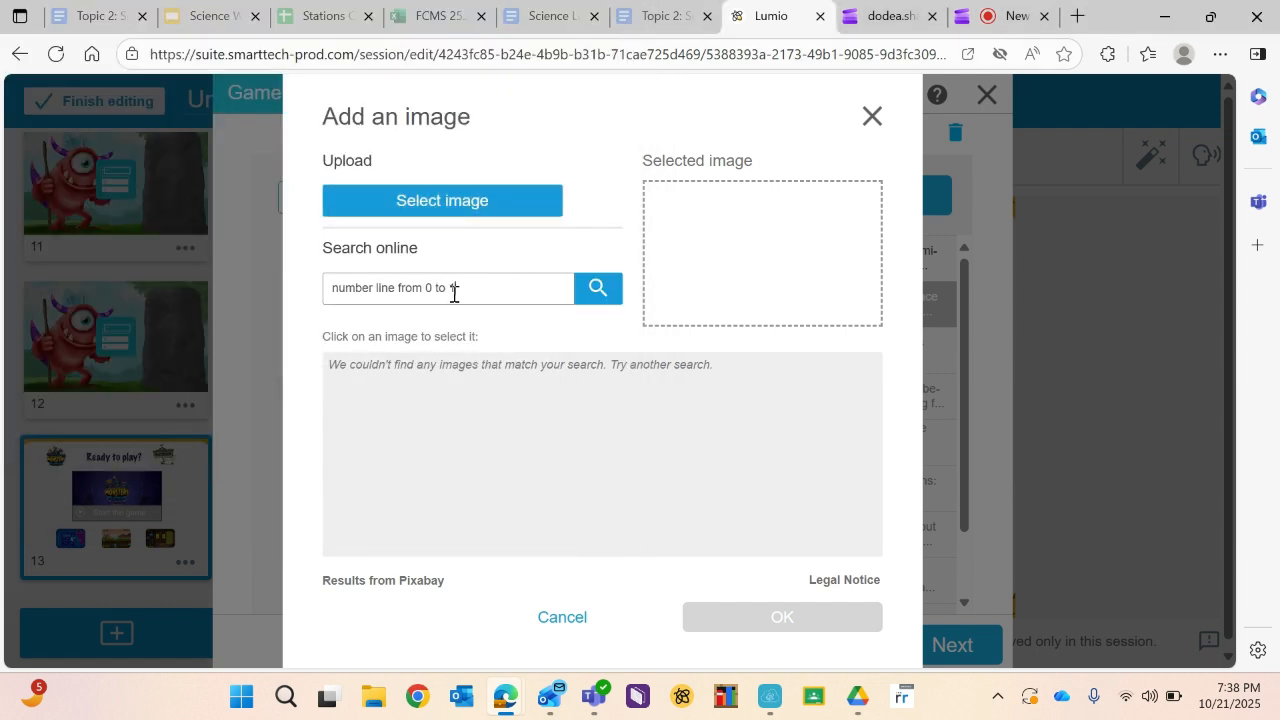
Replace the image search term and search online for "number line"
{"action": "left_click_drag", "start_coordinate": [454, 290], "coordinate": [398, 290]}
{"action": "key", "text": "ctrl+a"}
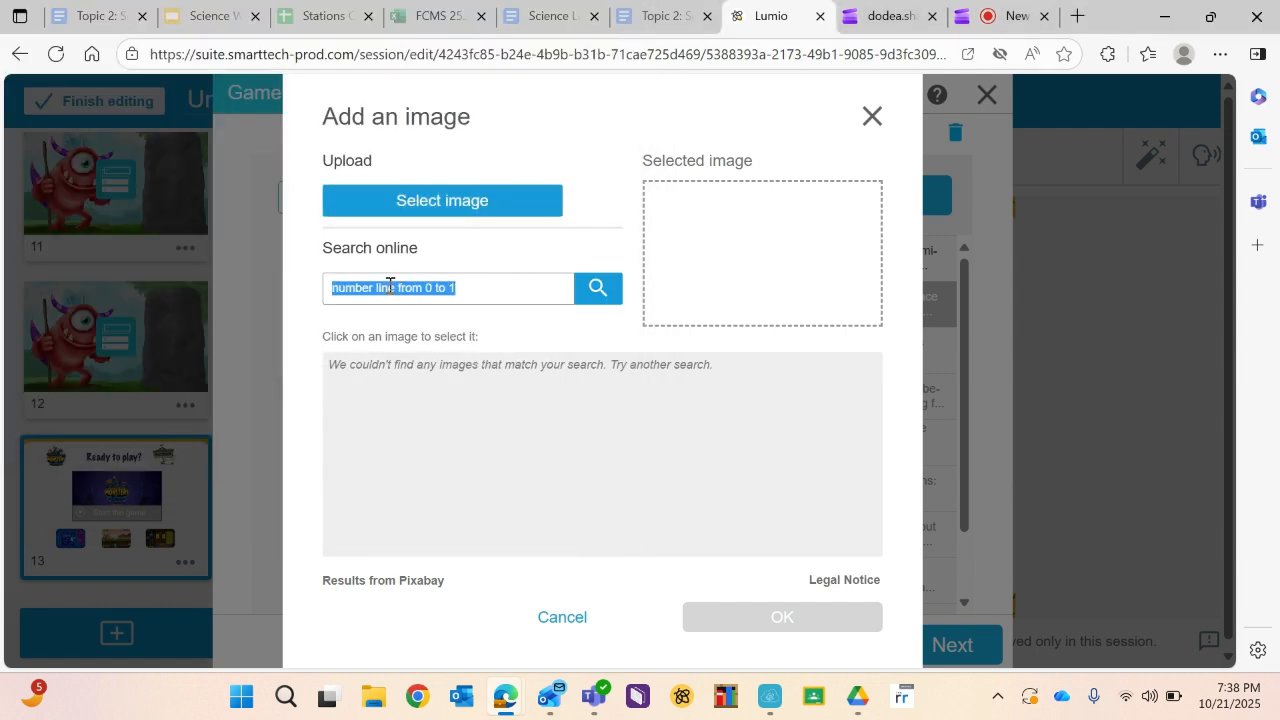
{"action": "type", "text": "e"}
{"action": "key", "text": "Return"}
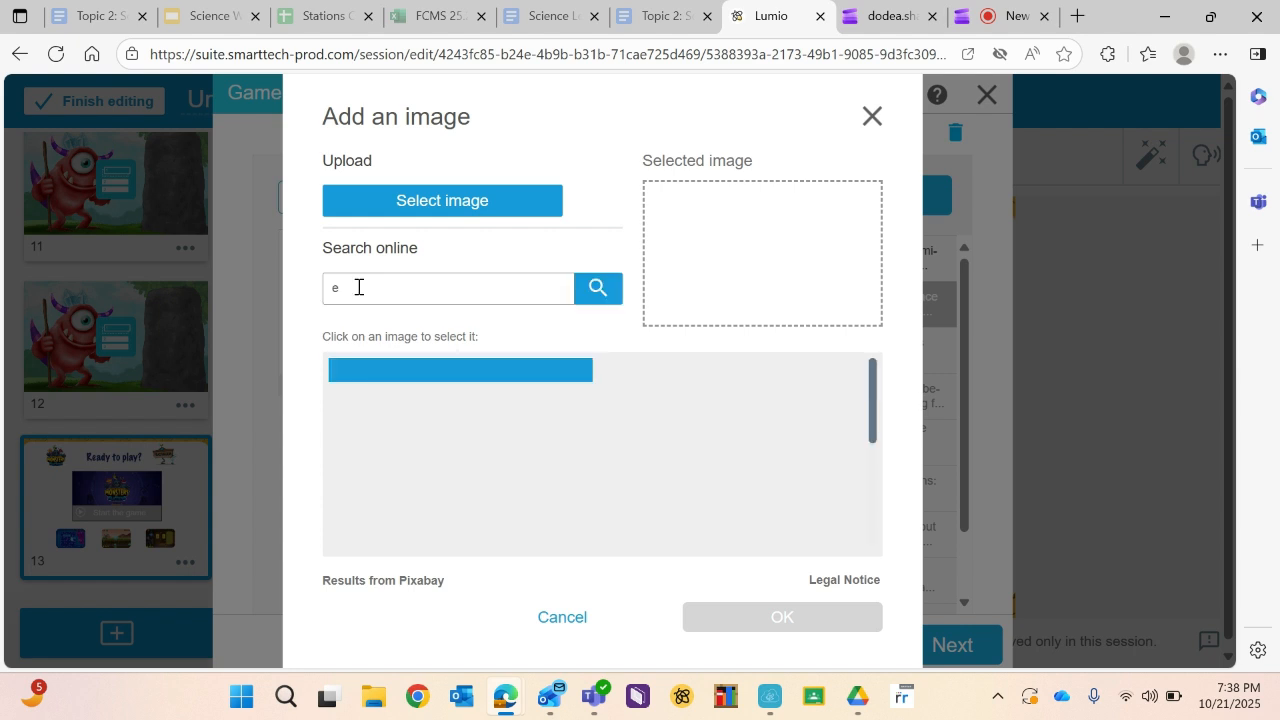
{"action": "key", "text": "ctrl+a"}
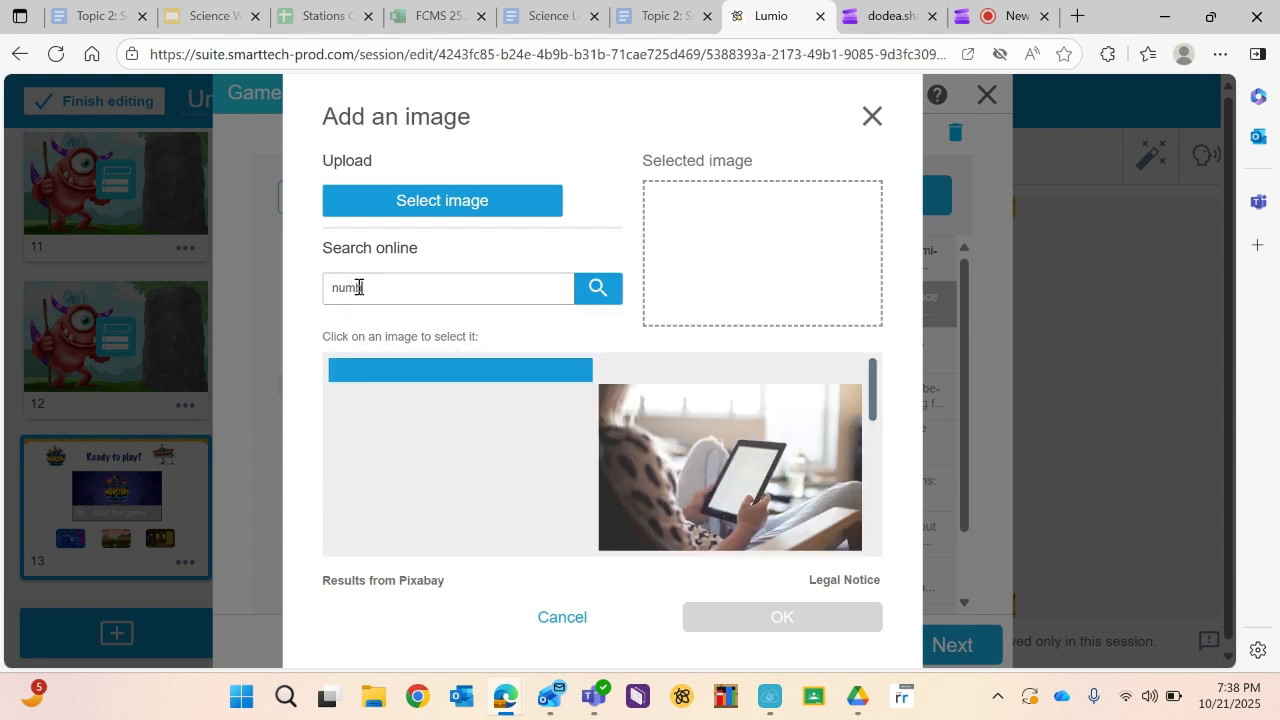
{"action": "type", "text": "number line"}
{"action": "key", "text": "Return"}
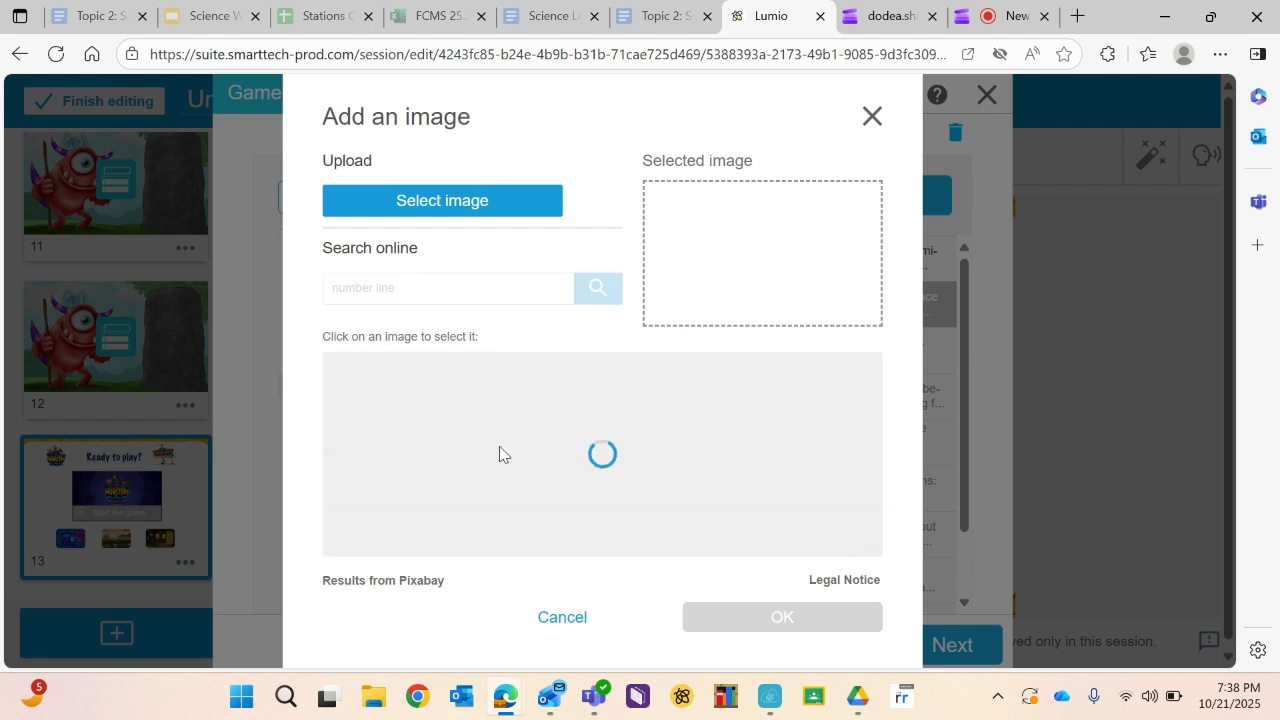
{"action": "left_click", "coordinate": [997, 26]}
{"action": "left_click", "coordinate": [588, 500]}
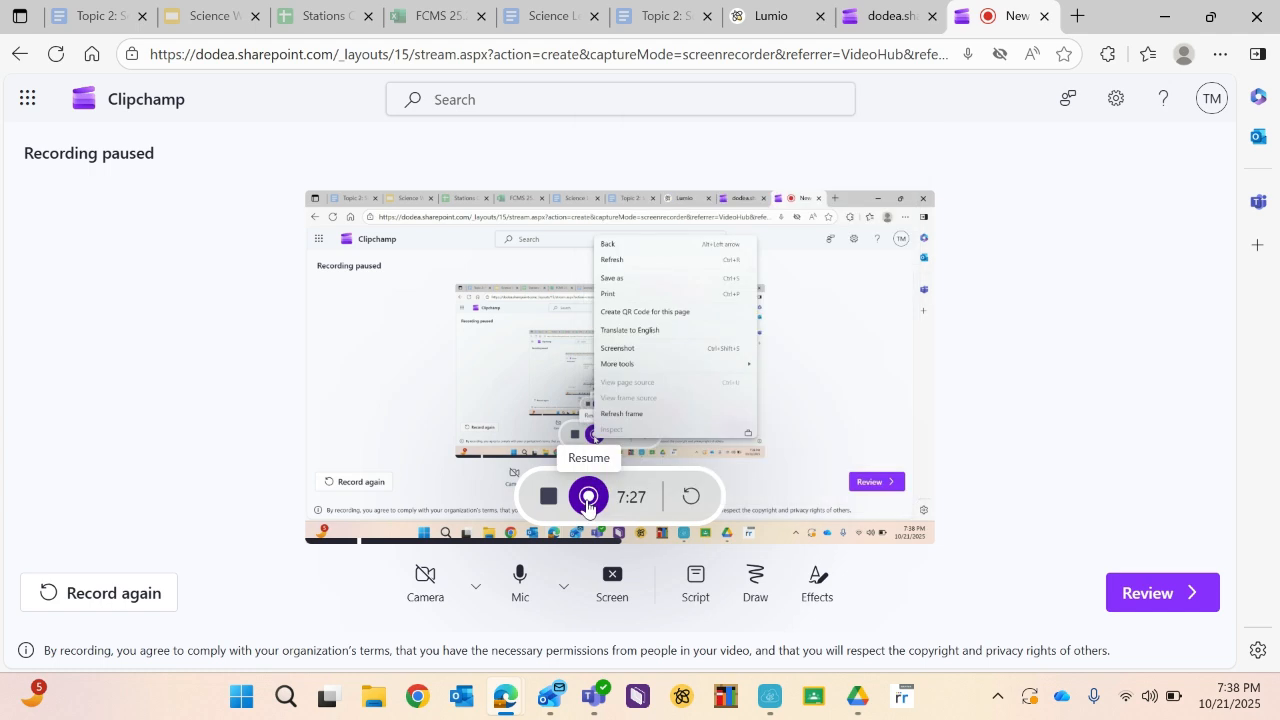
{"action": "left_click", "coordinate": [588, 497]}
{"action": "left_click", "coordinate": [770, 16]}
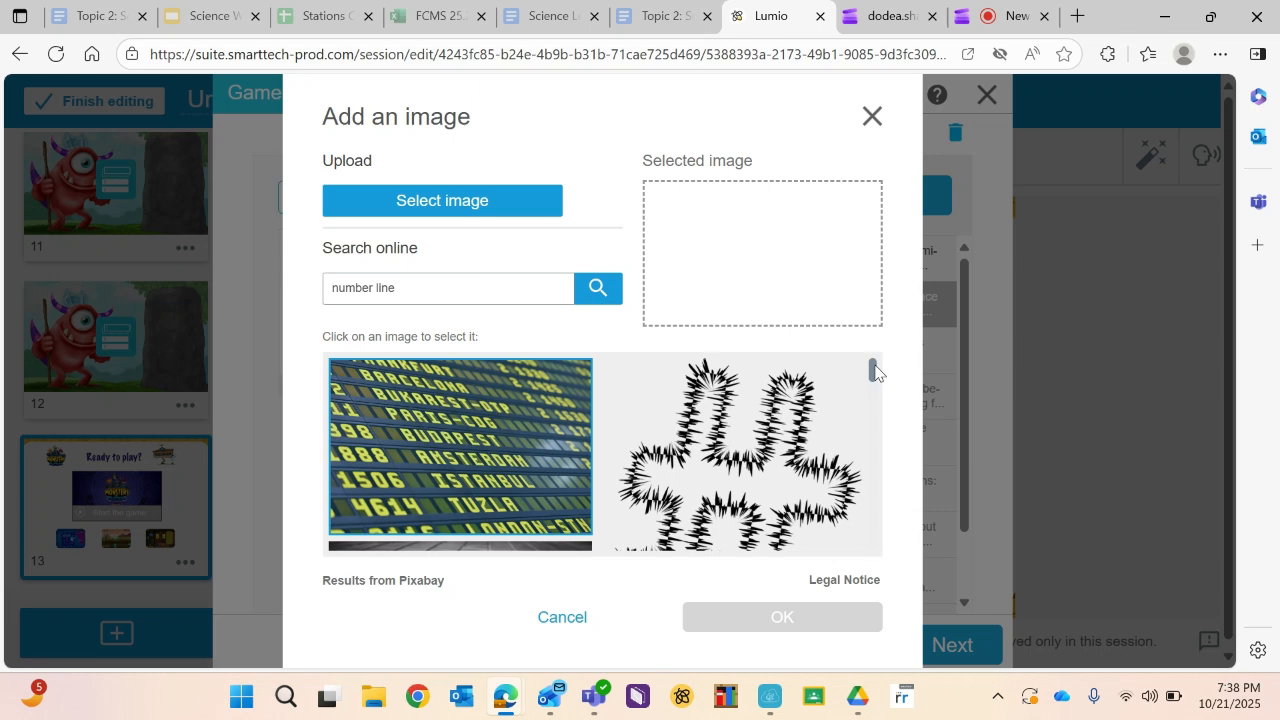
Browse the image search results and close the image dialog without choosing one
{"action": "mouse_move", "coordinate": [873, 370]}
{"action": "left_mouse_down"}
{"action": "mouse_move", "coordinate": [888, 556]}
{"action": "mouse_move", "coordinate": [885, 340]}
{"action": "mouse_move", "coordinate": [866, 453]}
{"action": "mouse_move", "coordinate": [889, 517]}
{"action": "mouse_move", "coordinate": [888, 578]}
{"action": "mouse_move", "coordinate": [874, 531]}
{"action": "mouse_move", "coordinate": [871, 357]}
{"action": "left_mouse_up"}
{"action": "left_click", "coordinate": [872, 118]}
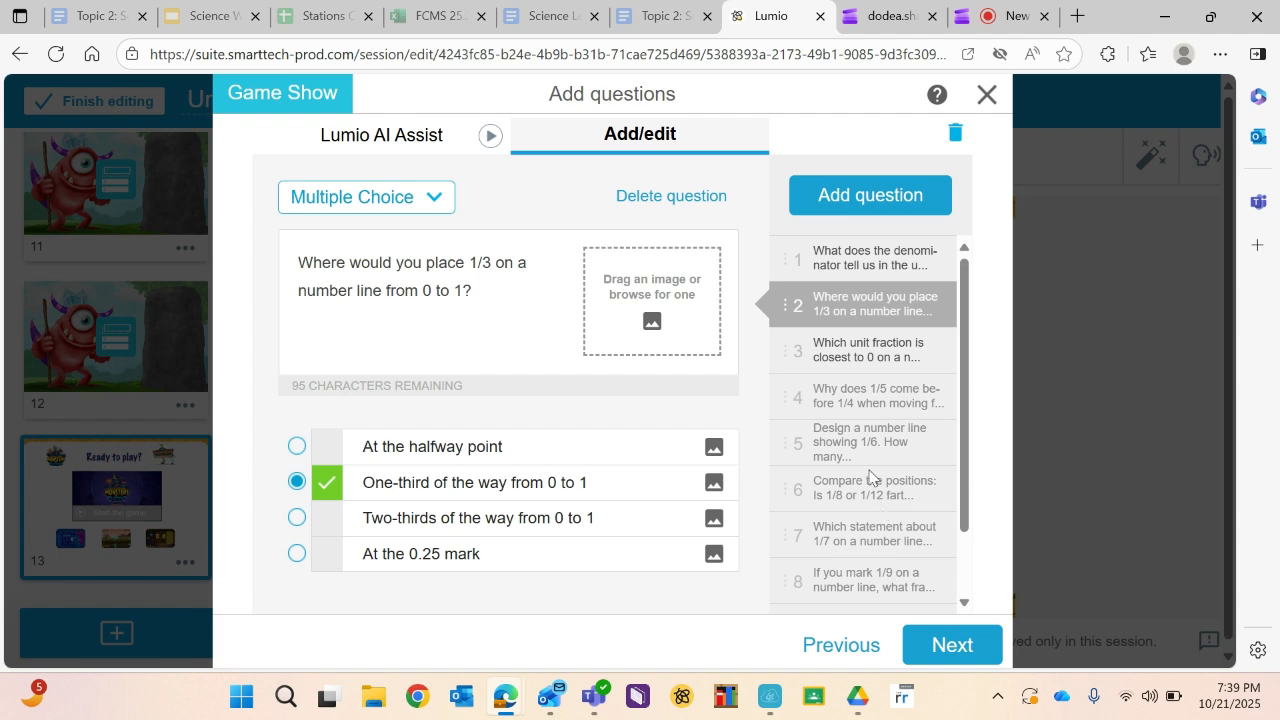
Review generated questions 4 through 10 and their marked correct answers
{"action": "left_click", "coordinate": [876, 410]}
{"action": "left_click", "coordinate": [879, 466]}
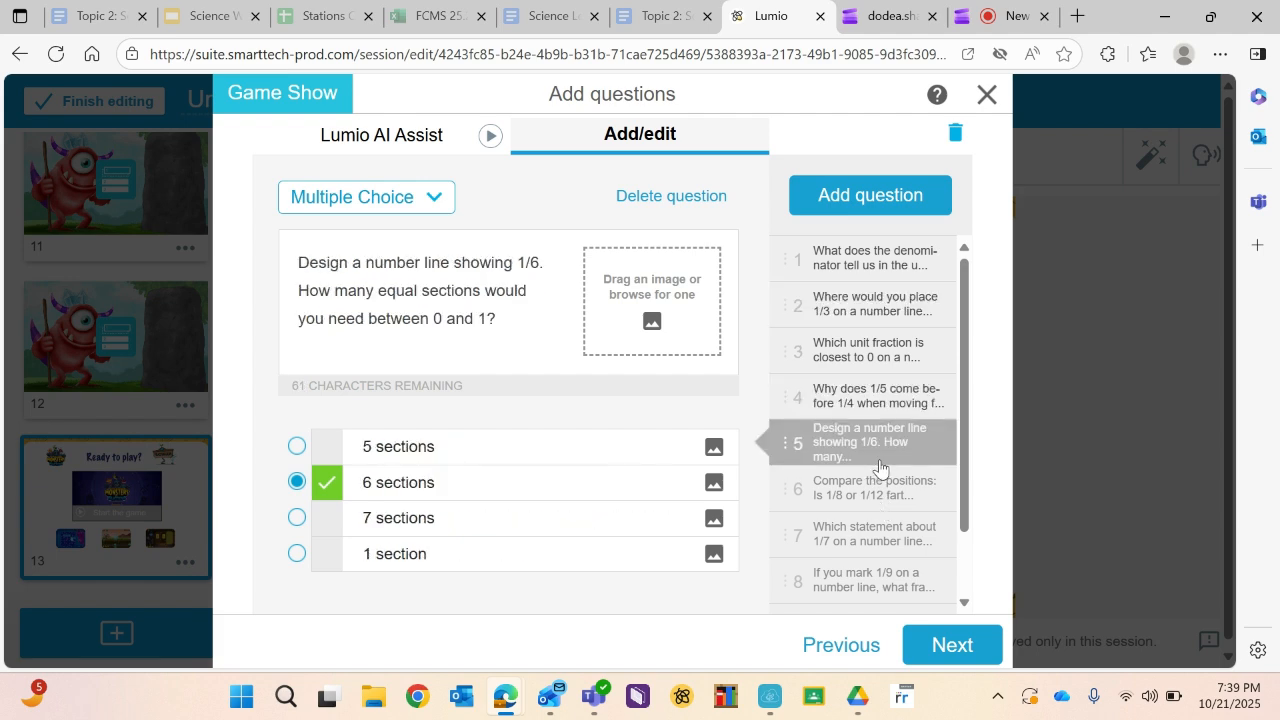
{"action": "left_click", "coordinate": [884, 497]}
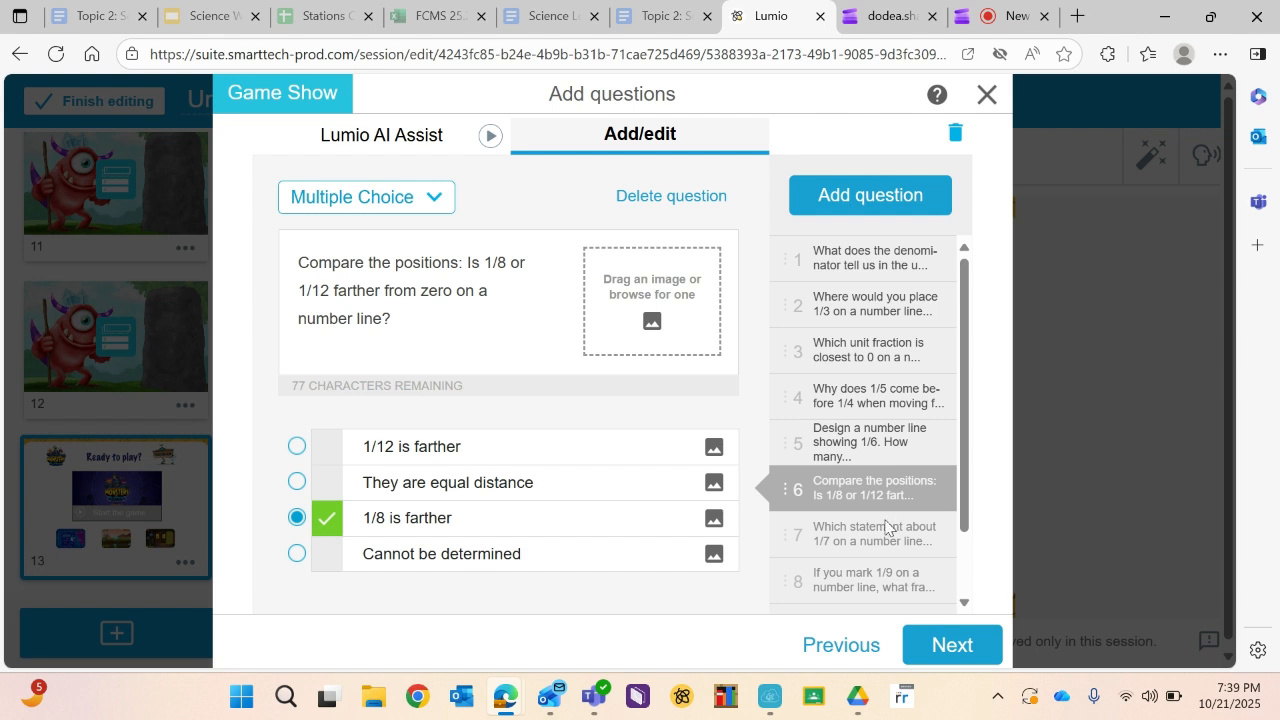
{"action": "left_click", "coordinate": [886, 528]}
{"action": "scroll", "coordinate": [975, 528], "scroll_direction": "down", "scroll_amount": 1}
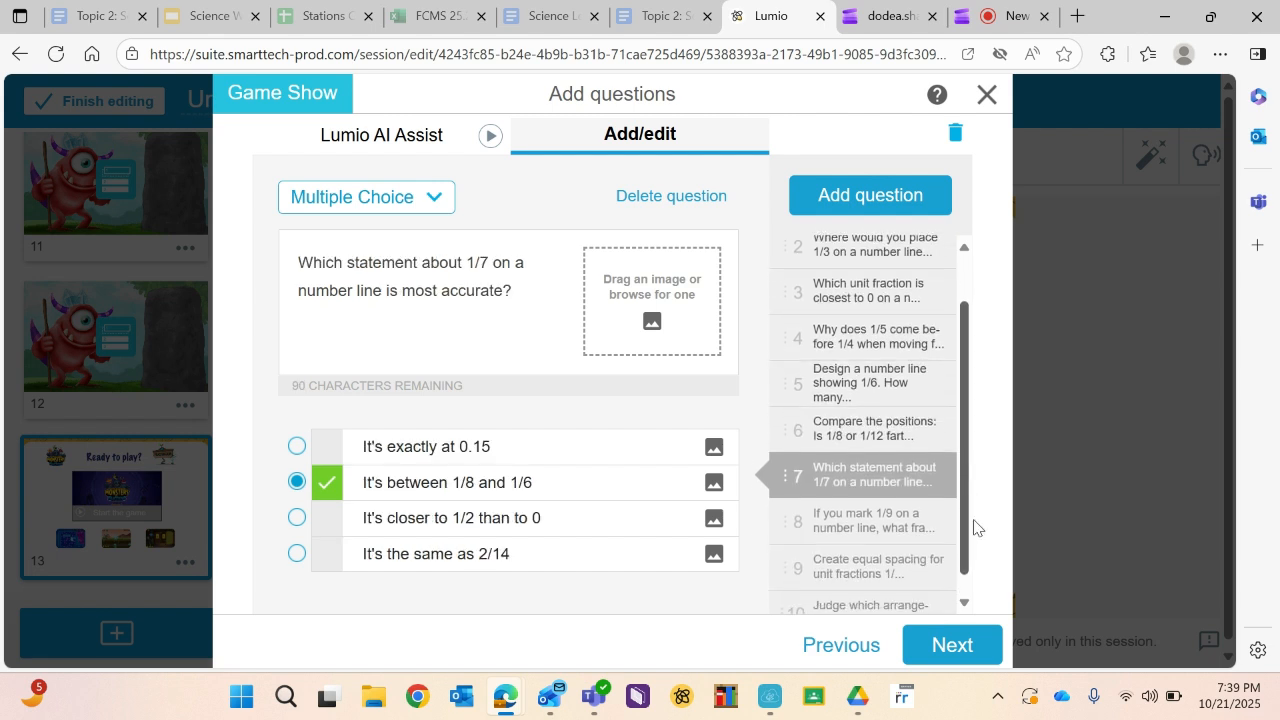
{"action": "left_click", "coordinate": [912, 498]}
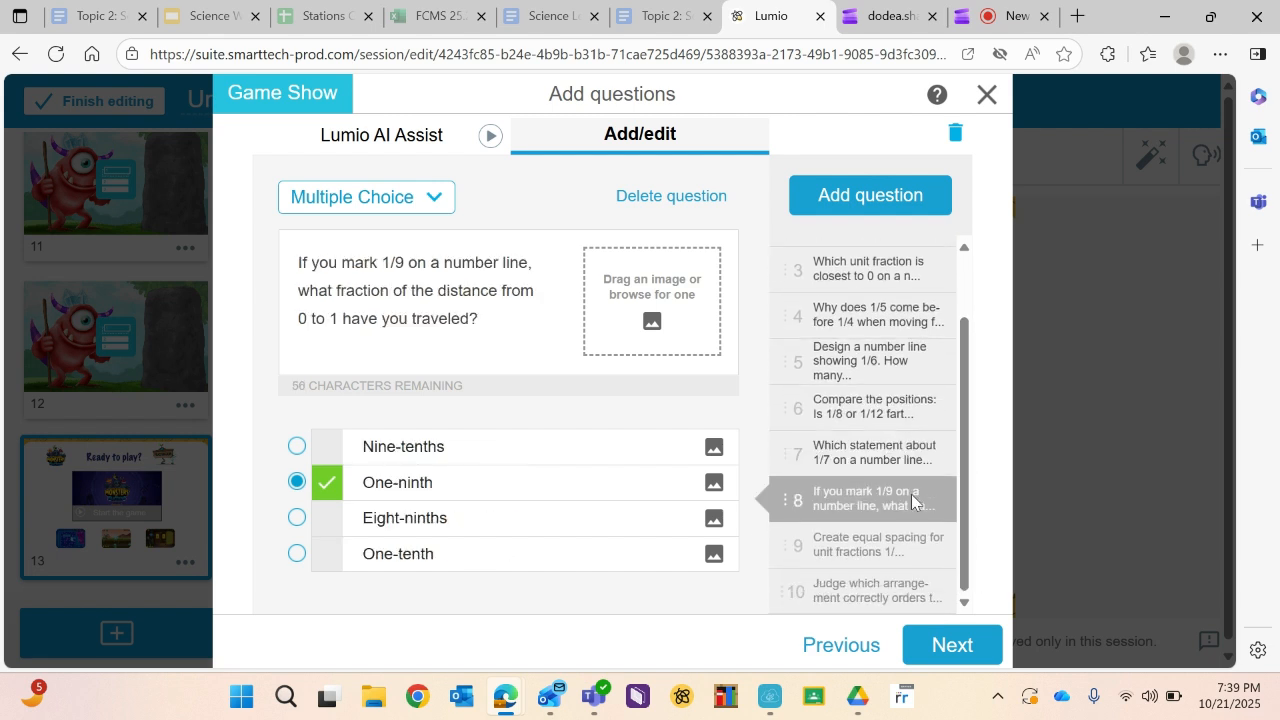
{"action": "left_click", "coordinate": [876, 557]}
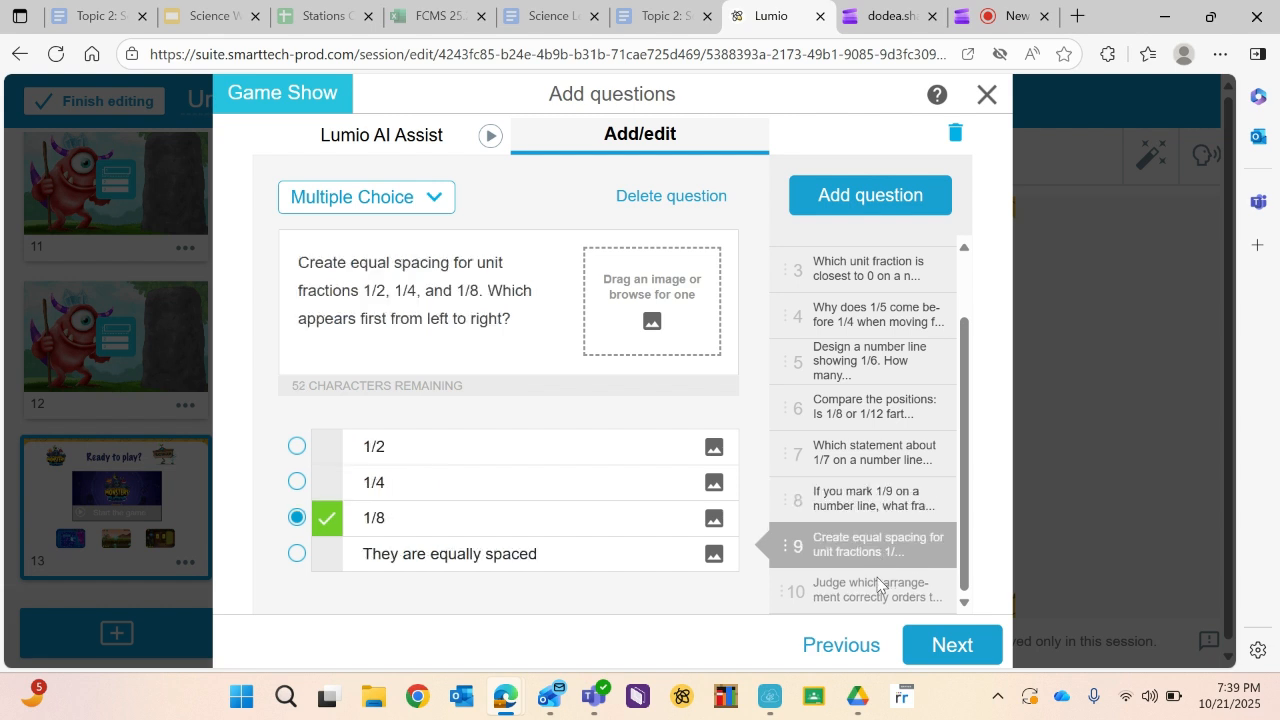
{"action": "left_click", "coordinate": [877, 598]}
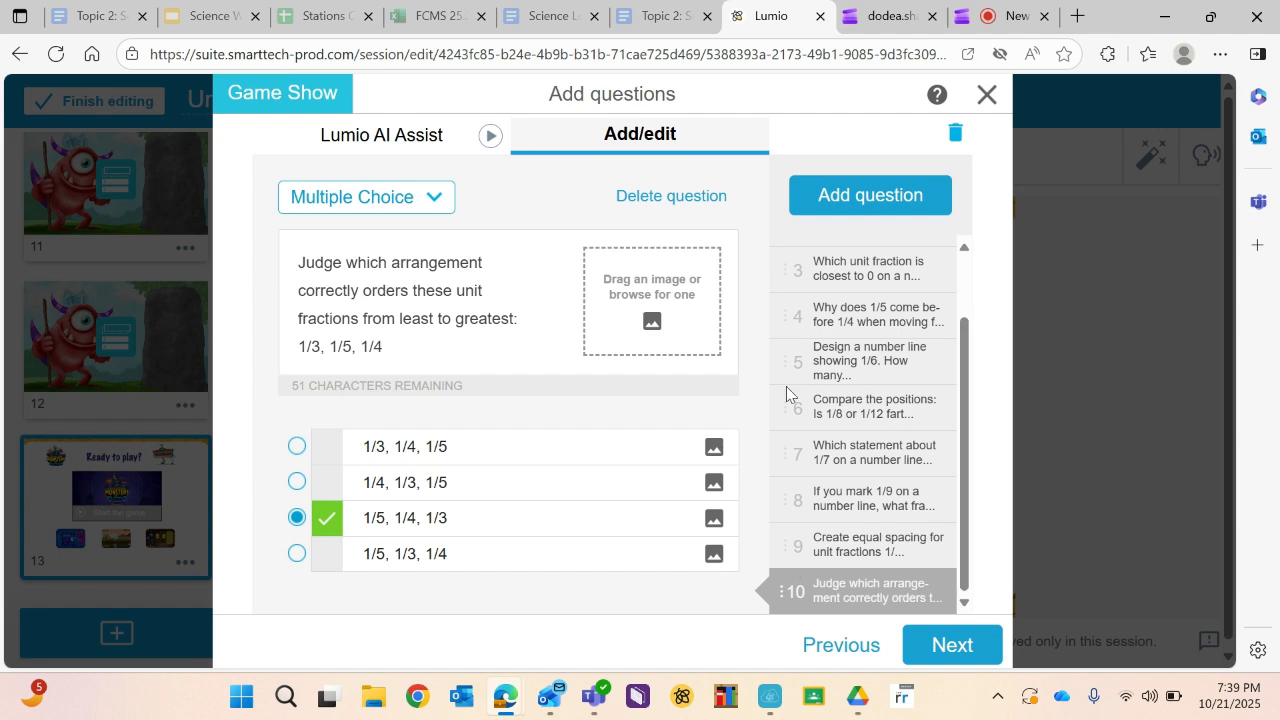
Accept the reviewed questions with randomized question order, finish the Game Show activity and open its preview
{"action": "left_click", "coordinate": [953, 645]}
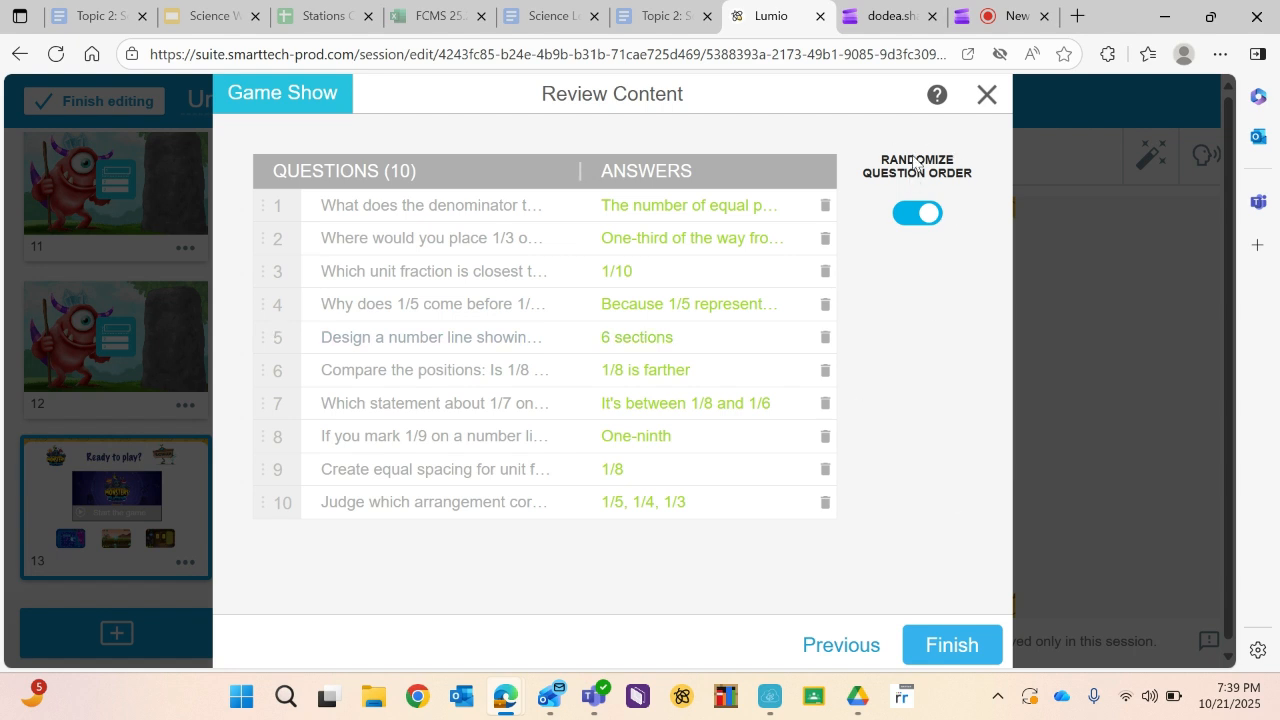
{"action": "left_click", "coordinate": [953, 647]}
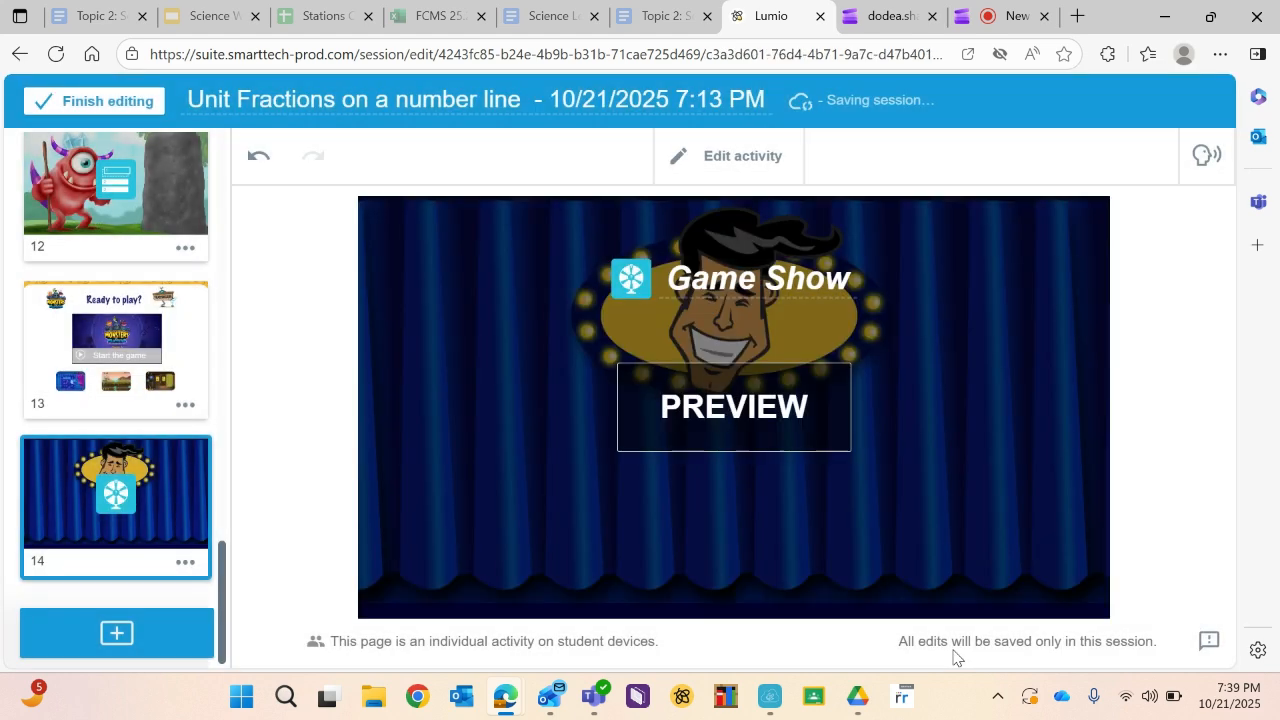
{"action": "left_click", "coordinate": [782, 410]}
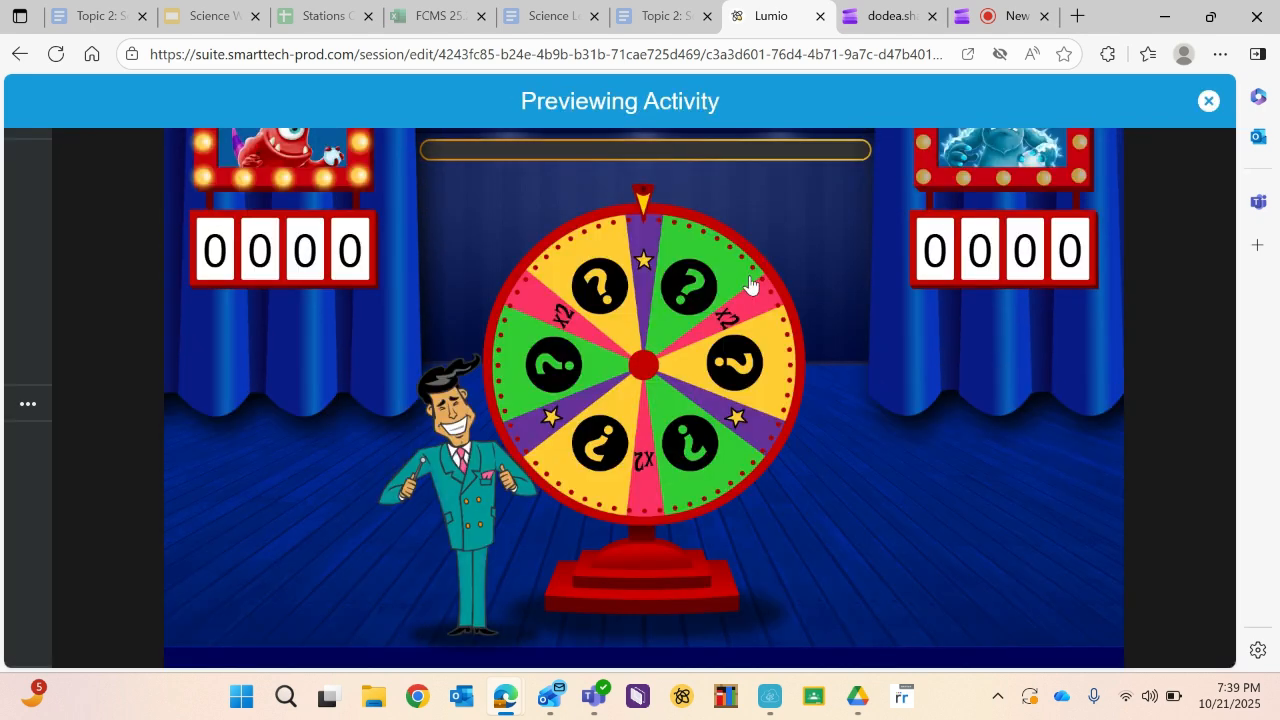